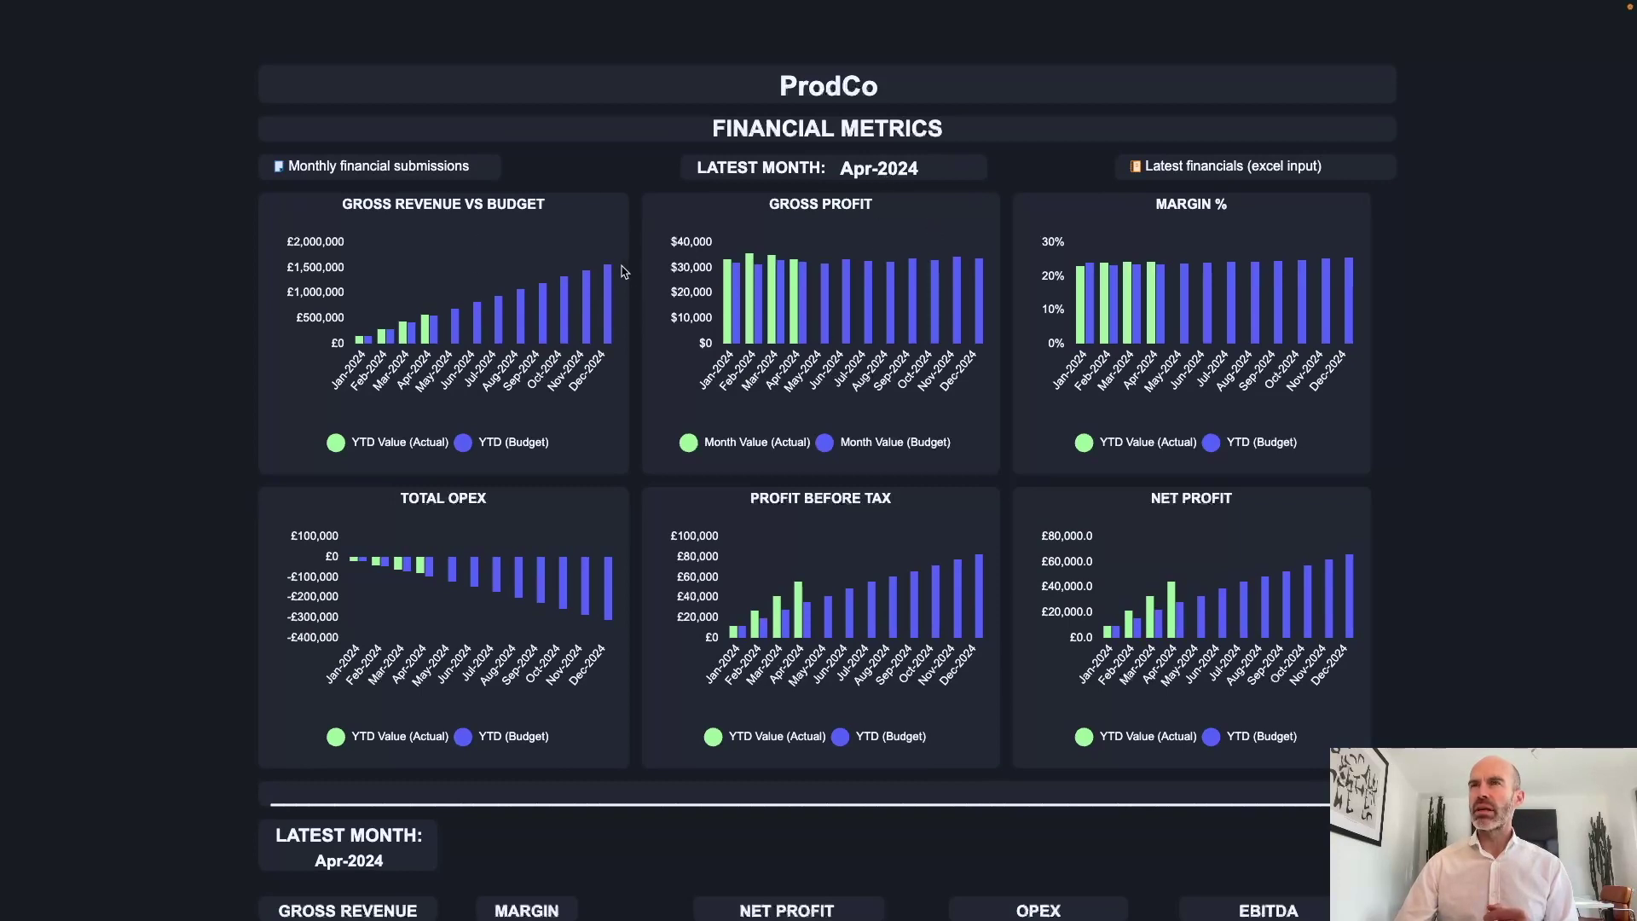
# - Review the ProdCo dashboard's financial charts, latest-month figures and financial submissions status summary
pyautogui.scroll(-3, 661, 616)
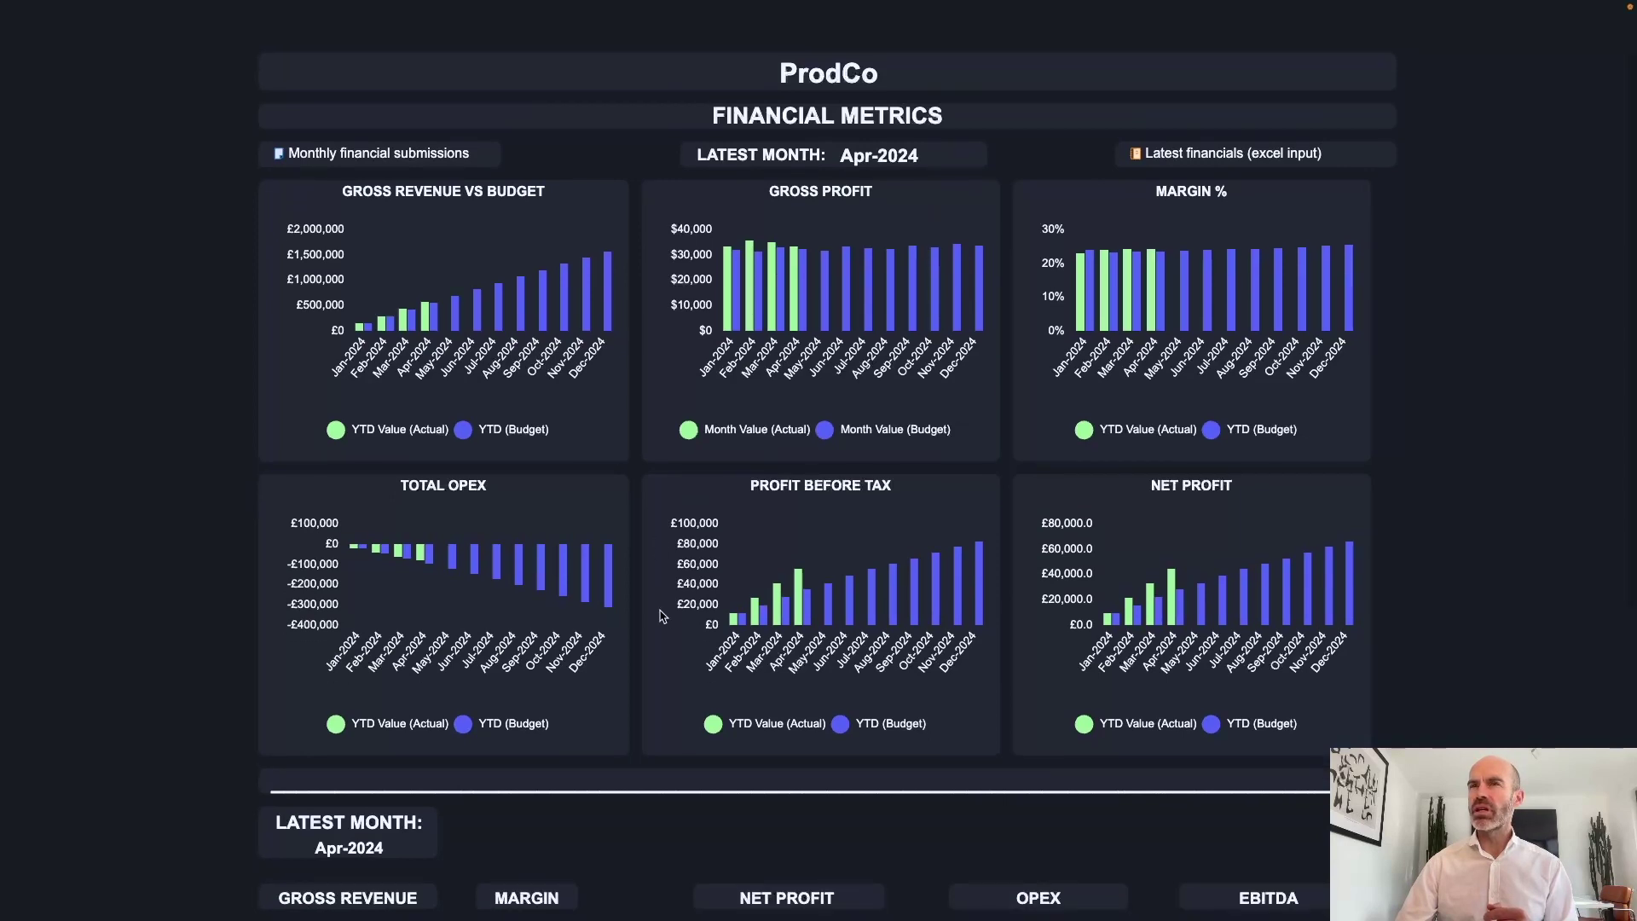
pyautogui.scroll(3, 662, 616)
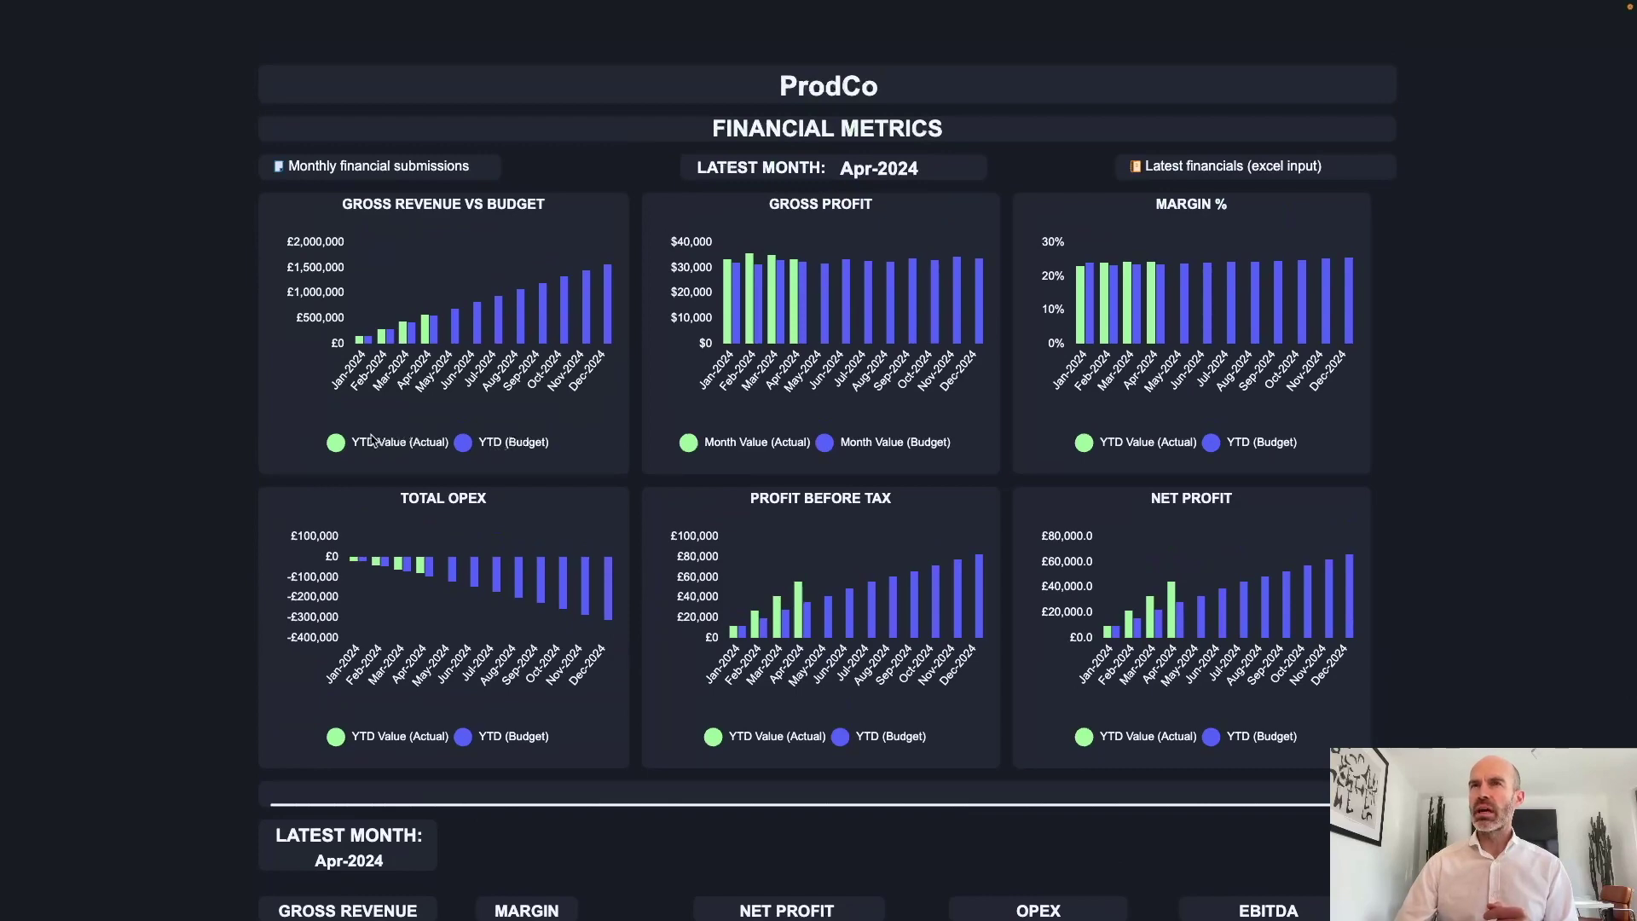
pyautogui.scroll(-6, 594, 576)
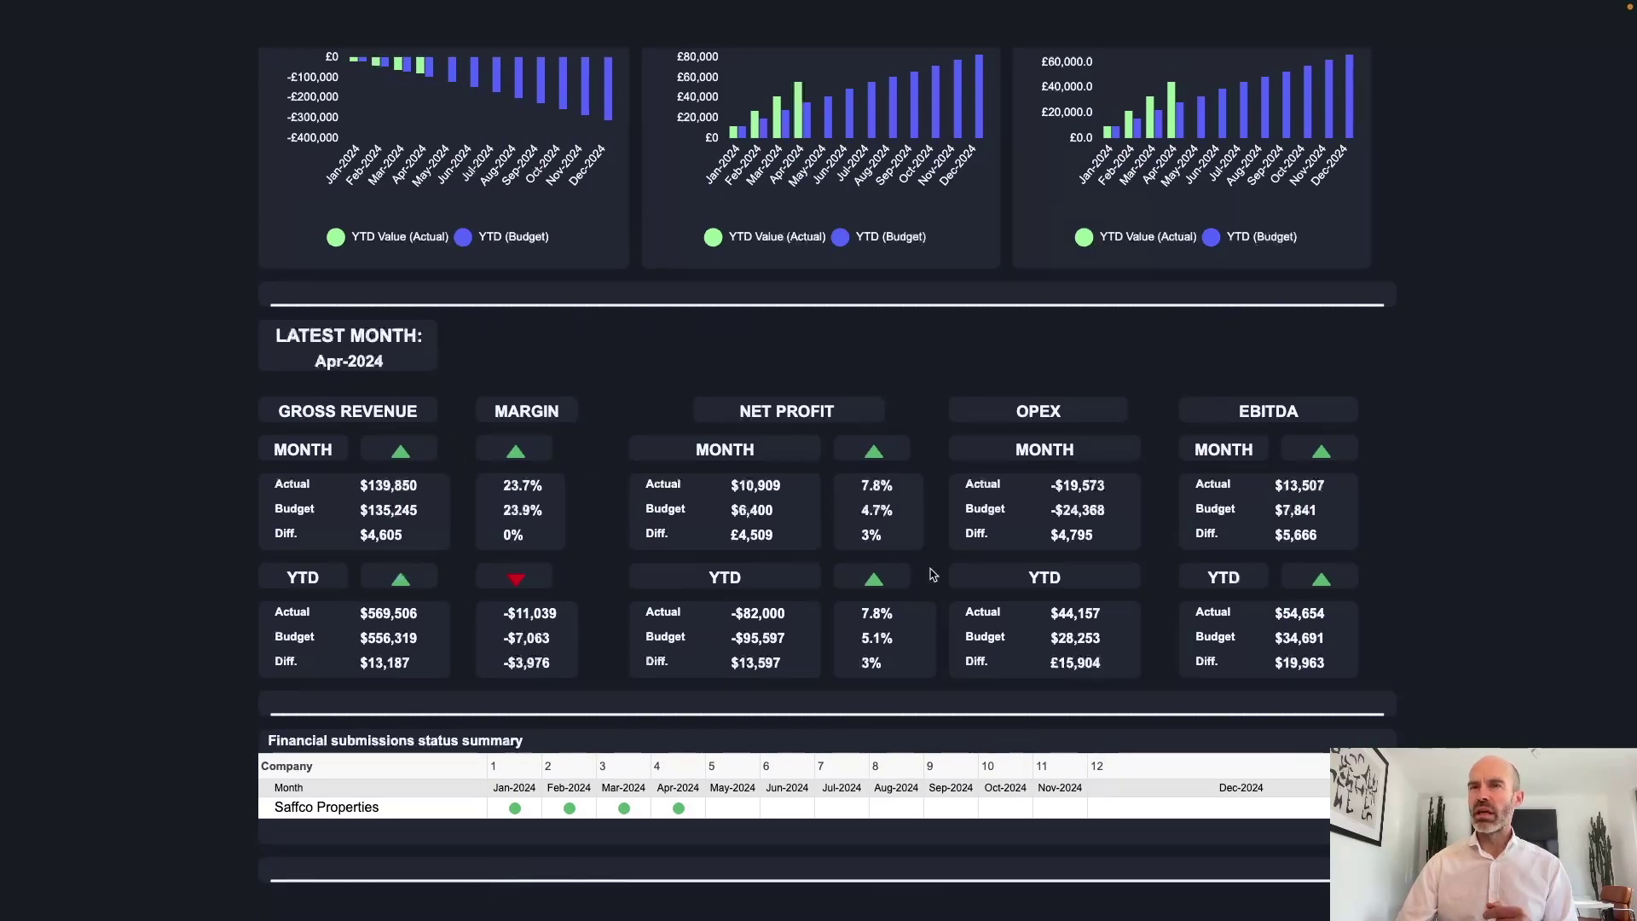
pyautogui.scroll(3, 832, 633)
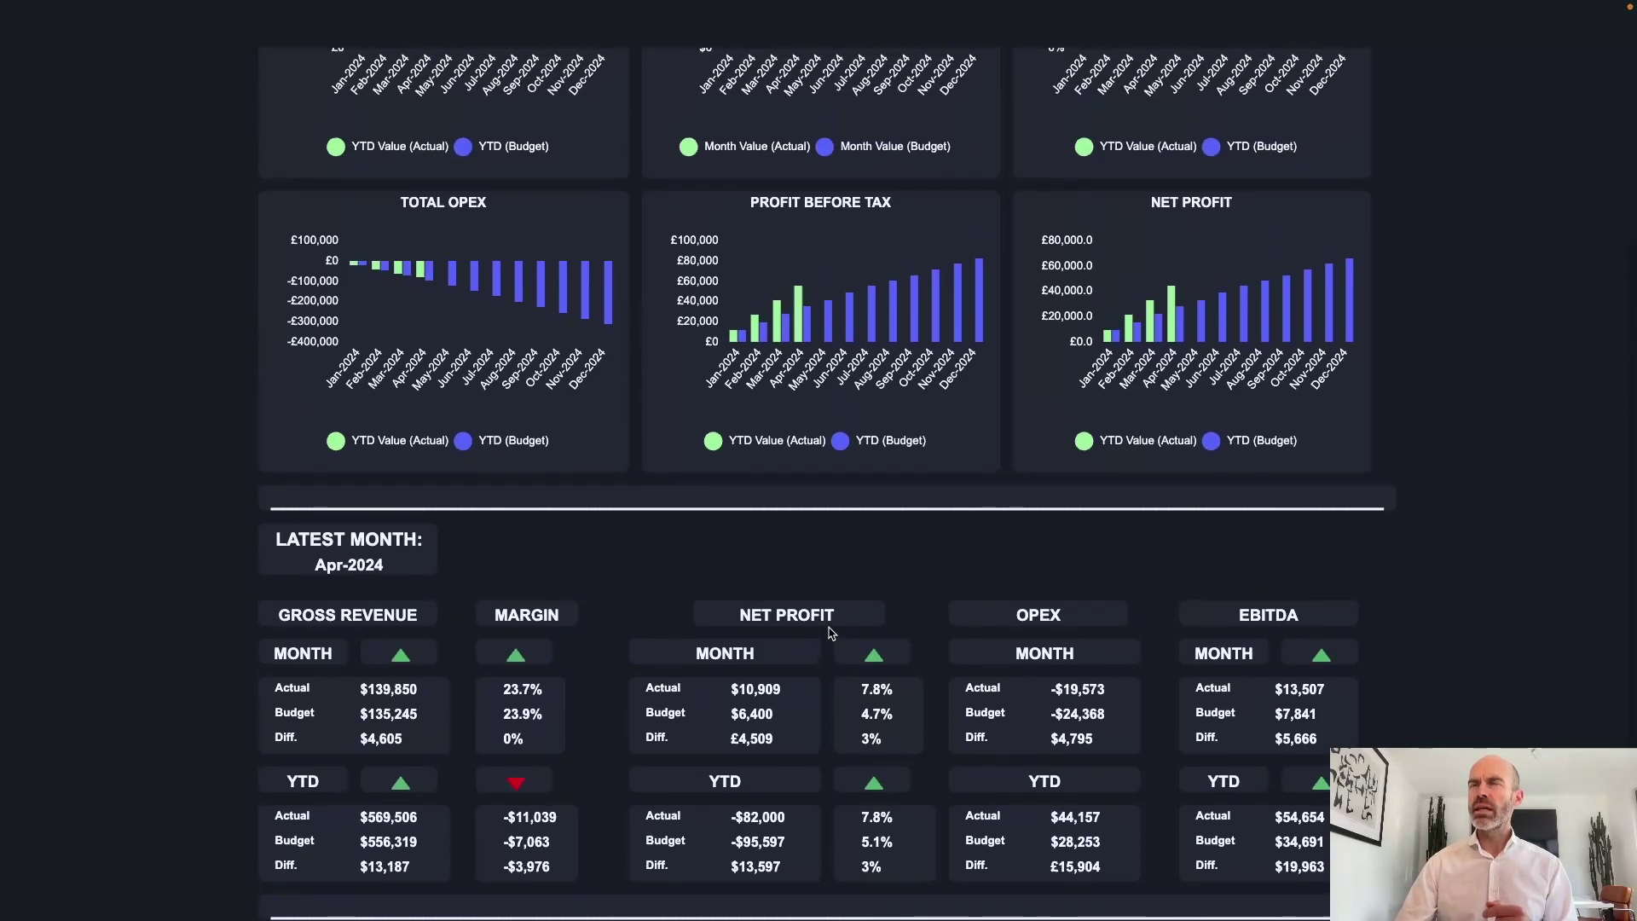
pyautogui.scroll(4, 832, 633)
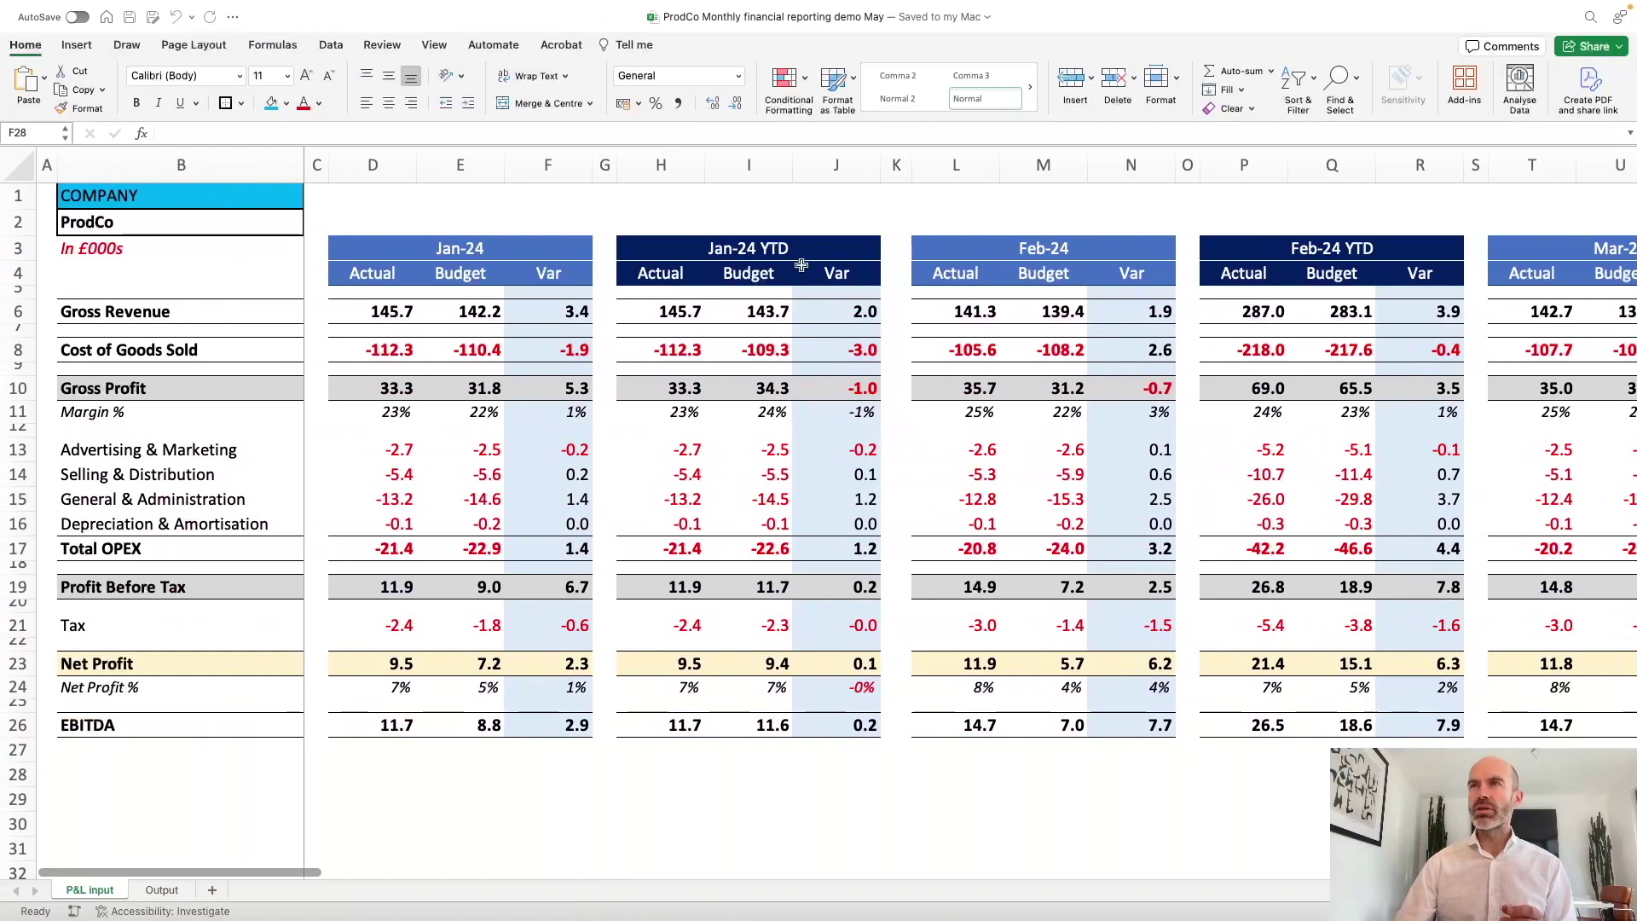
# - Examine the P&L input sheet and the Output sheet's metric rows and KPI column in the ProdCo Excel workbook
pyautogui.click(823, 219)
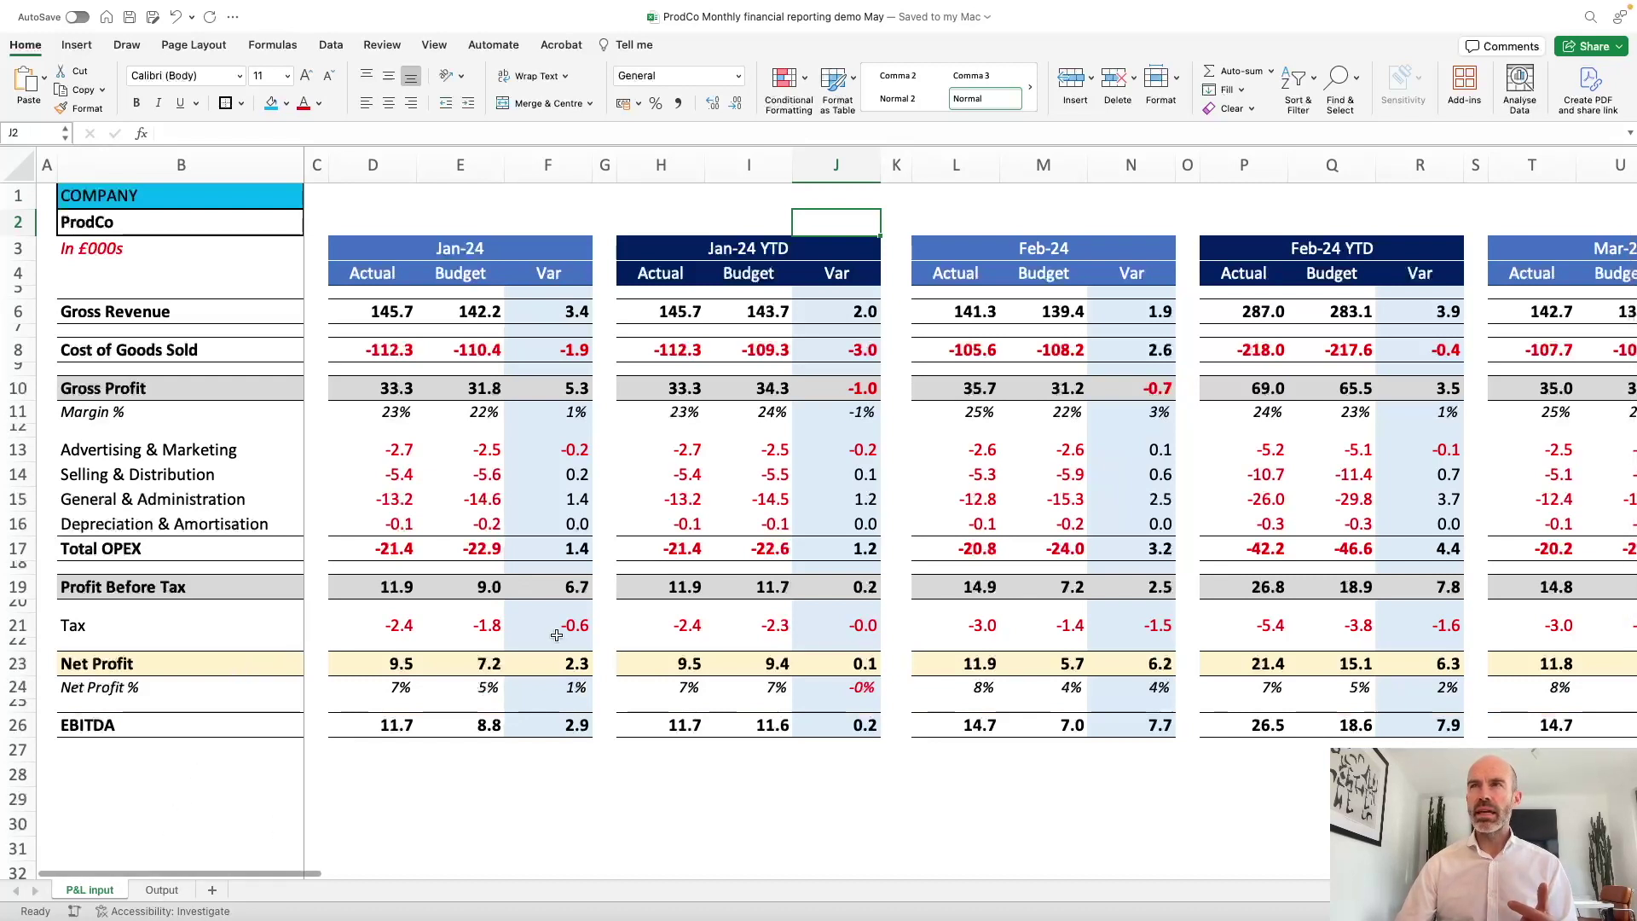
pyautogui.click(164, 891)
pyautogui.scroll(-4, 546, 677)
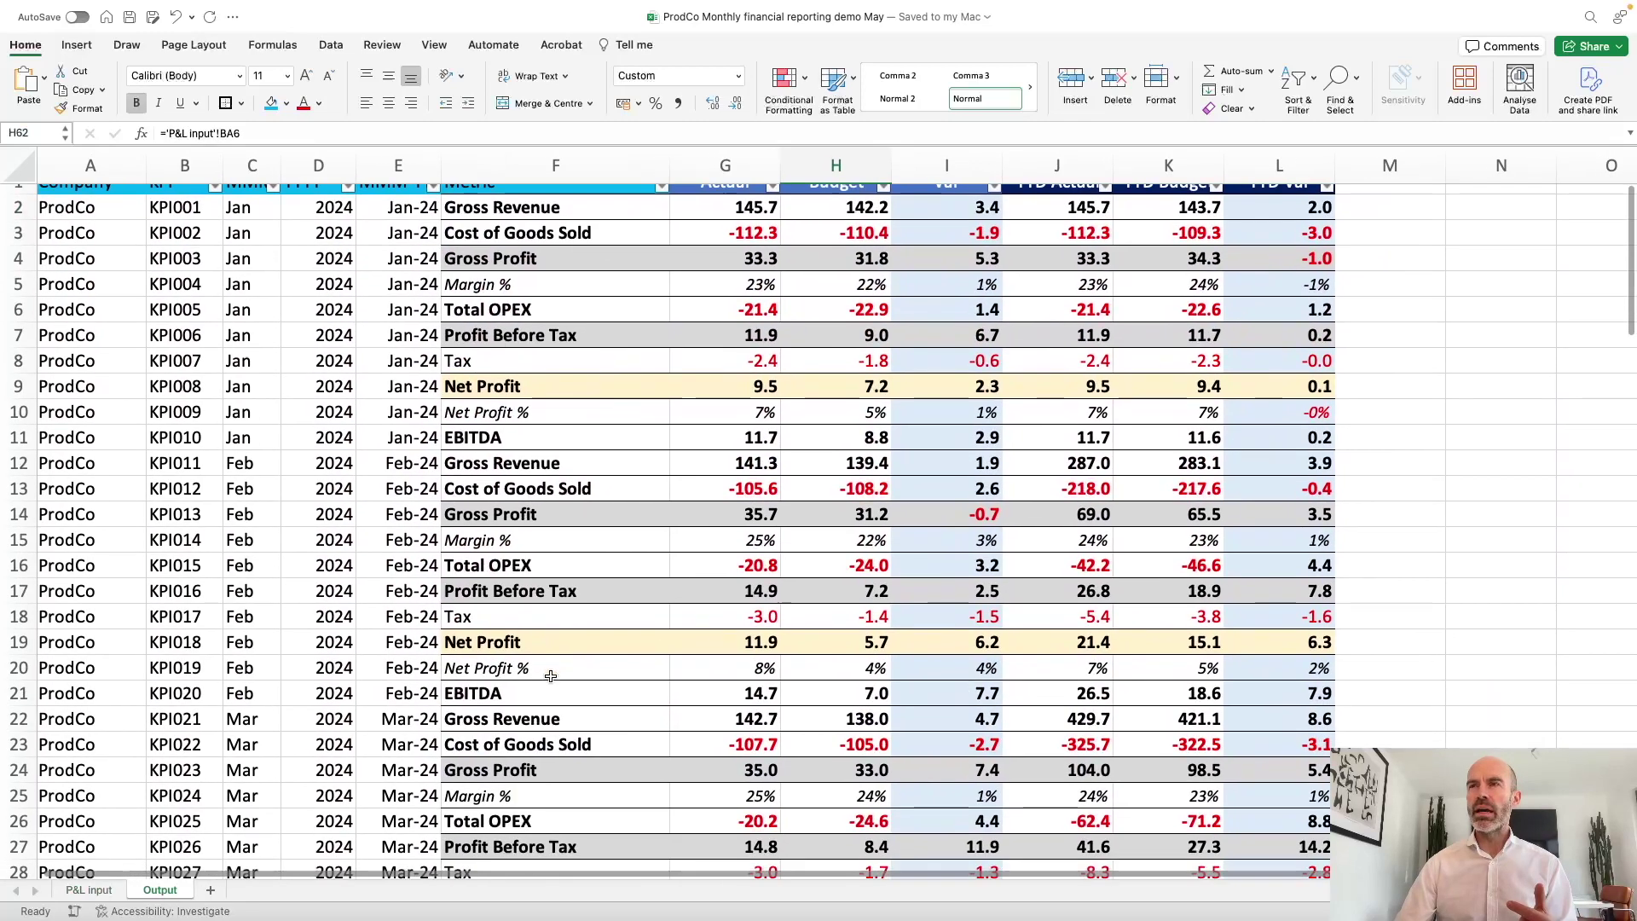
pyautogui.scroll(-5, 550, 676)
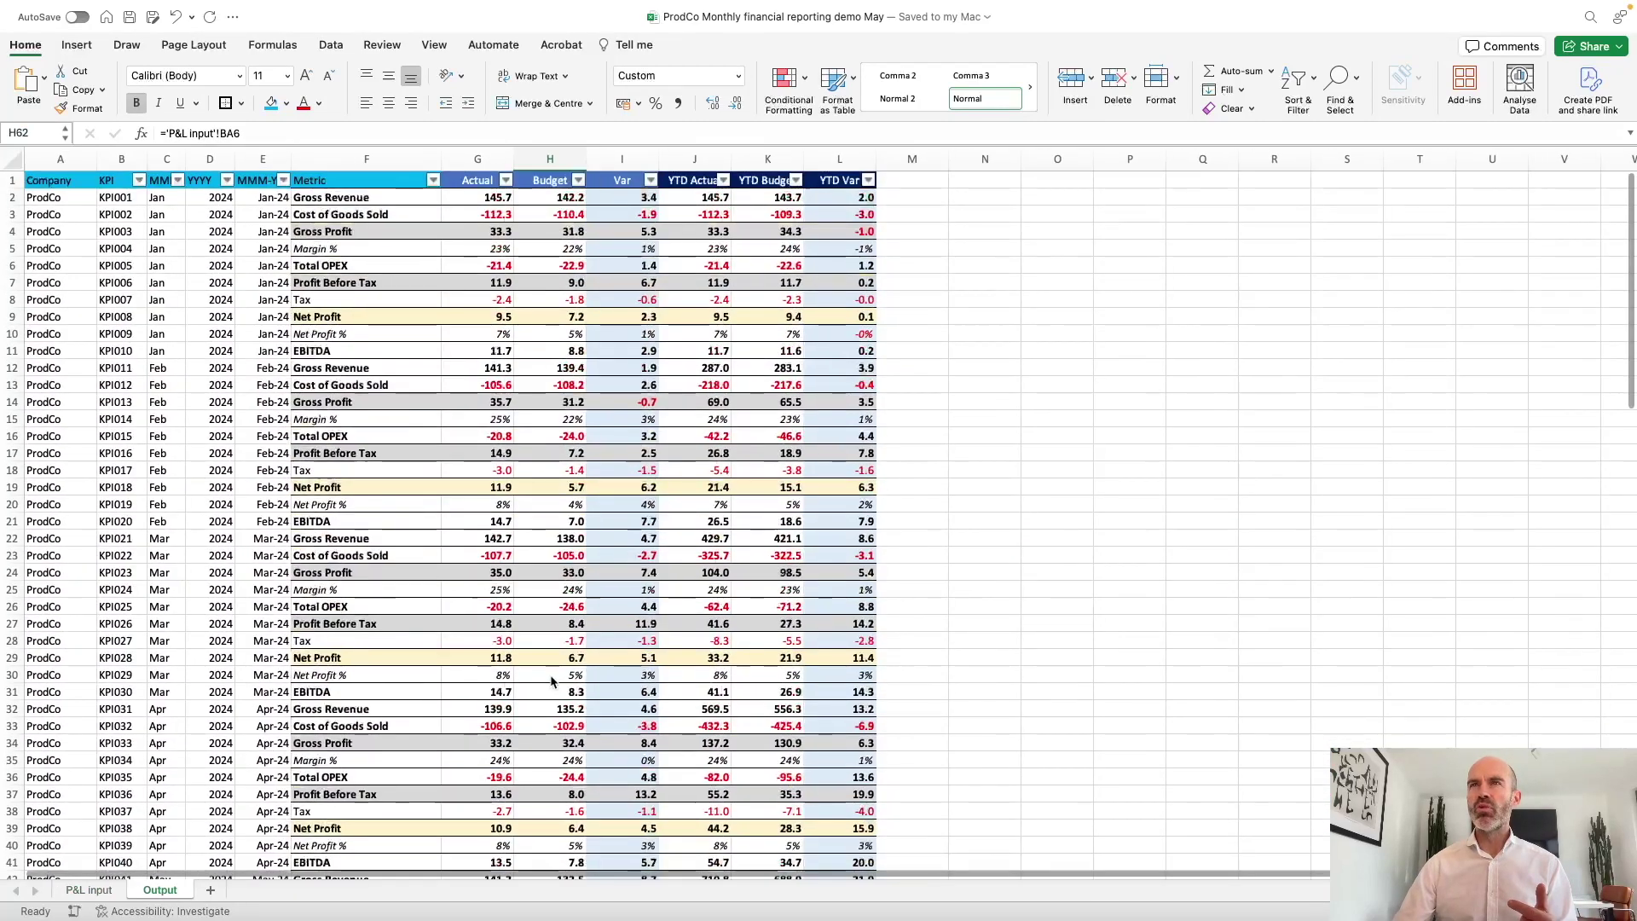
pyautogui.scroll(-10, 551, 679)
pyautogui.scroll(10, 410, 452)
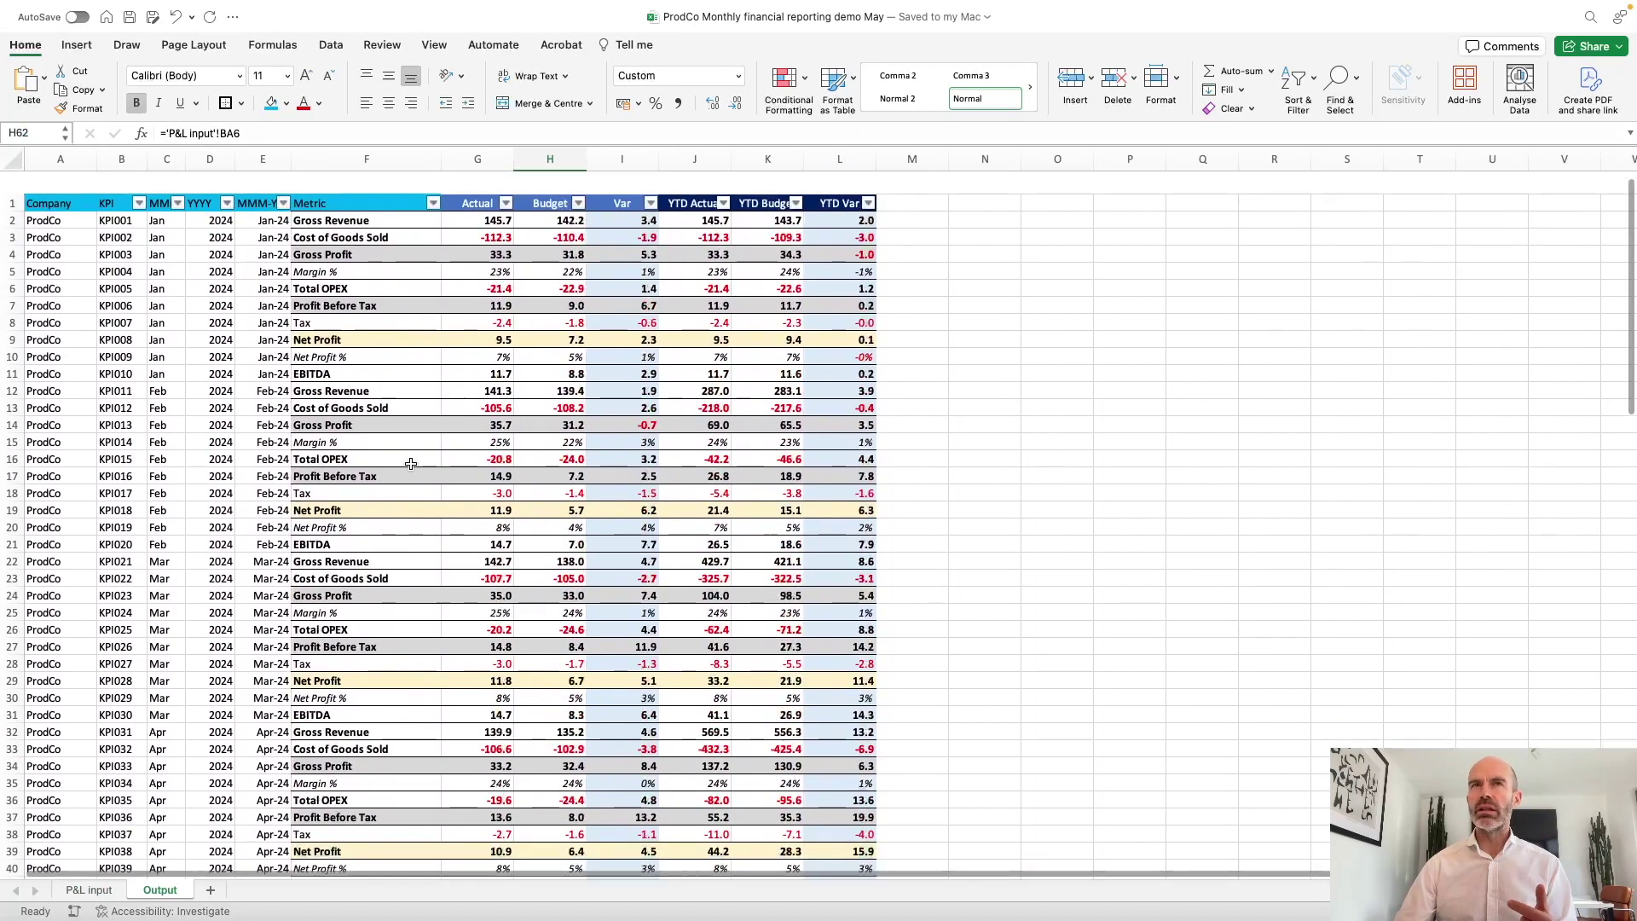
pyautogui.click(121, 159)
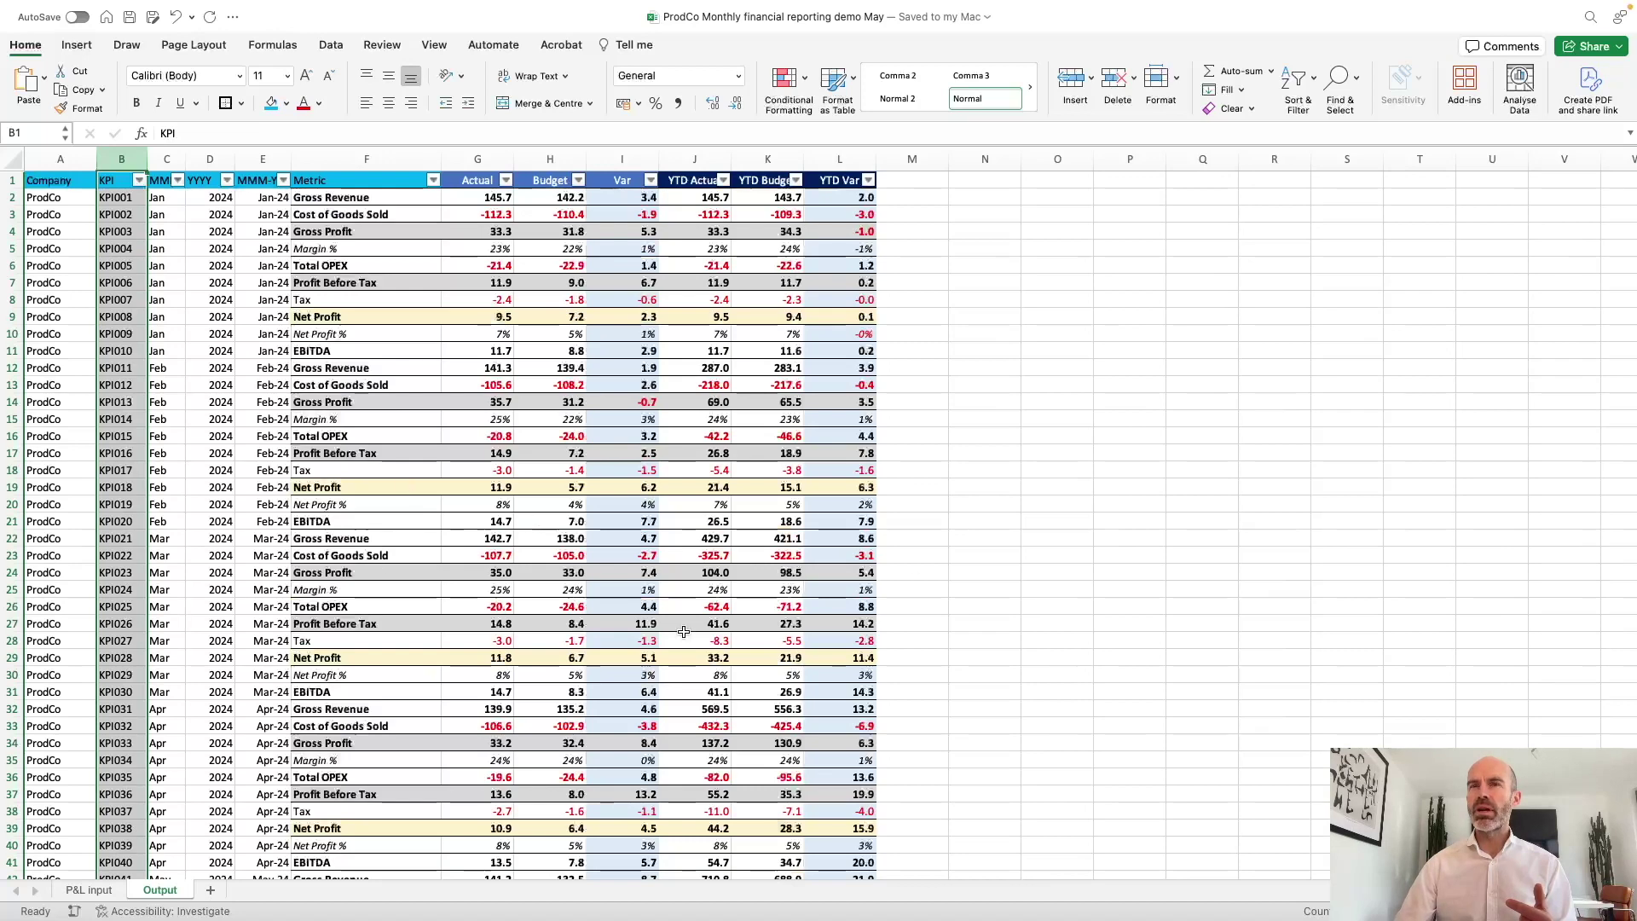
pyautogui.click(85, 890)
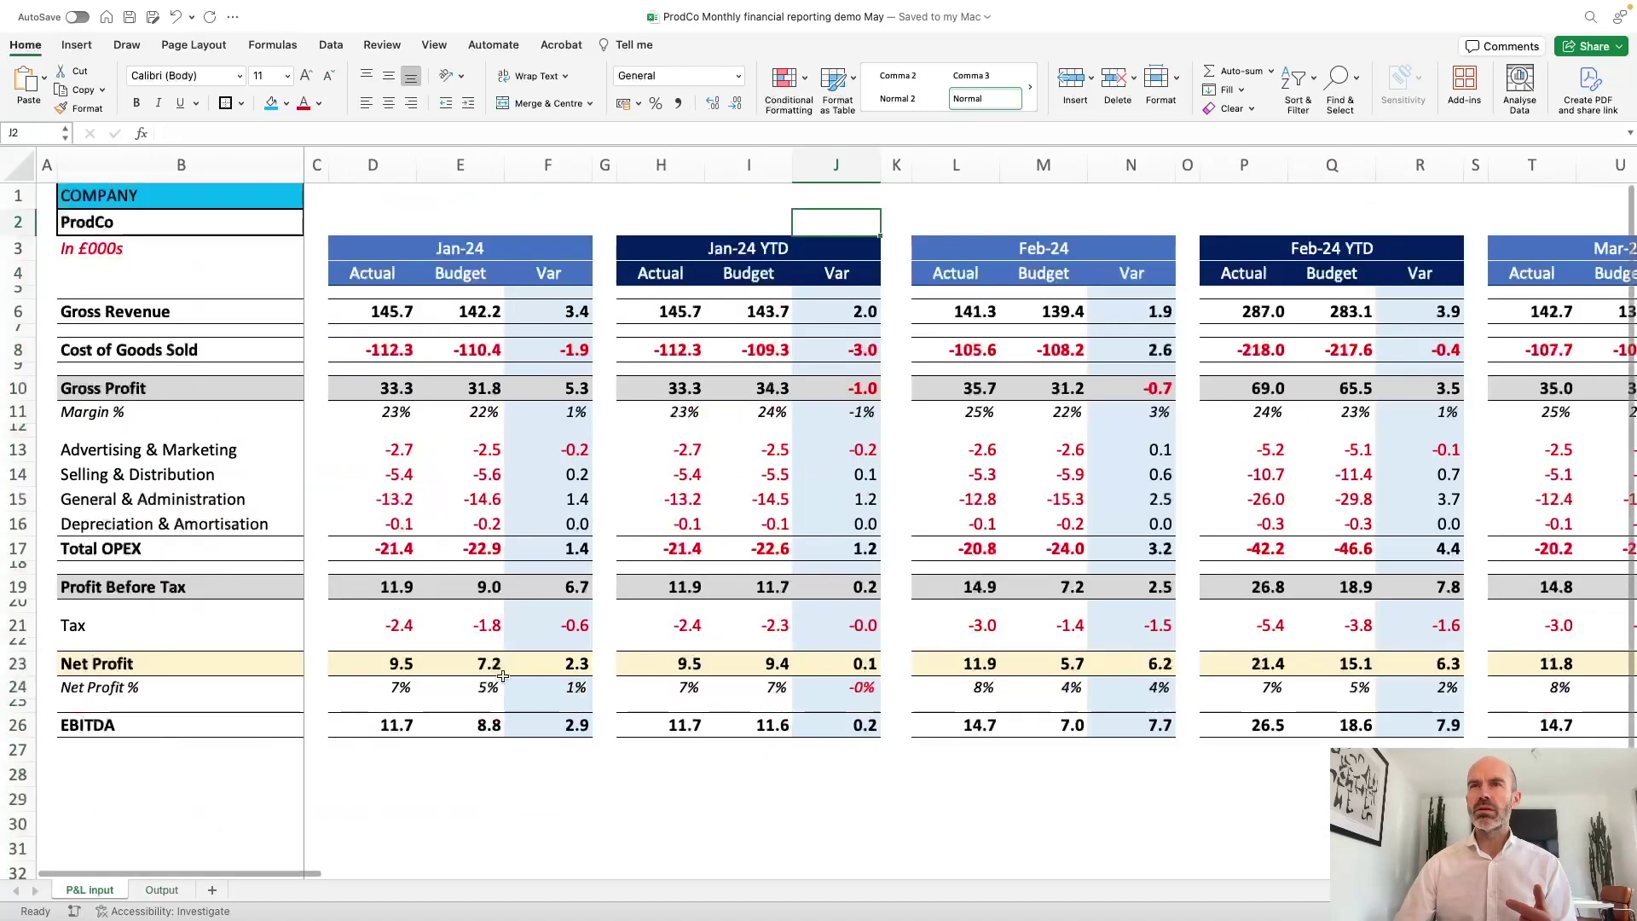
# - Switch back to the Smartsheet dashboard, exit its full-screen view and open the Consolidated latest financials sheet
pyautogui.hotkey('ctrl', 'Right')
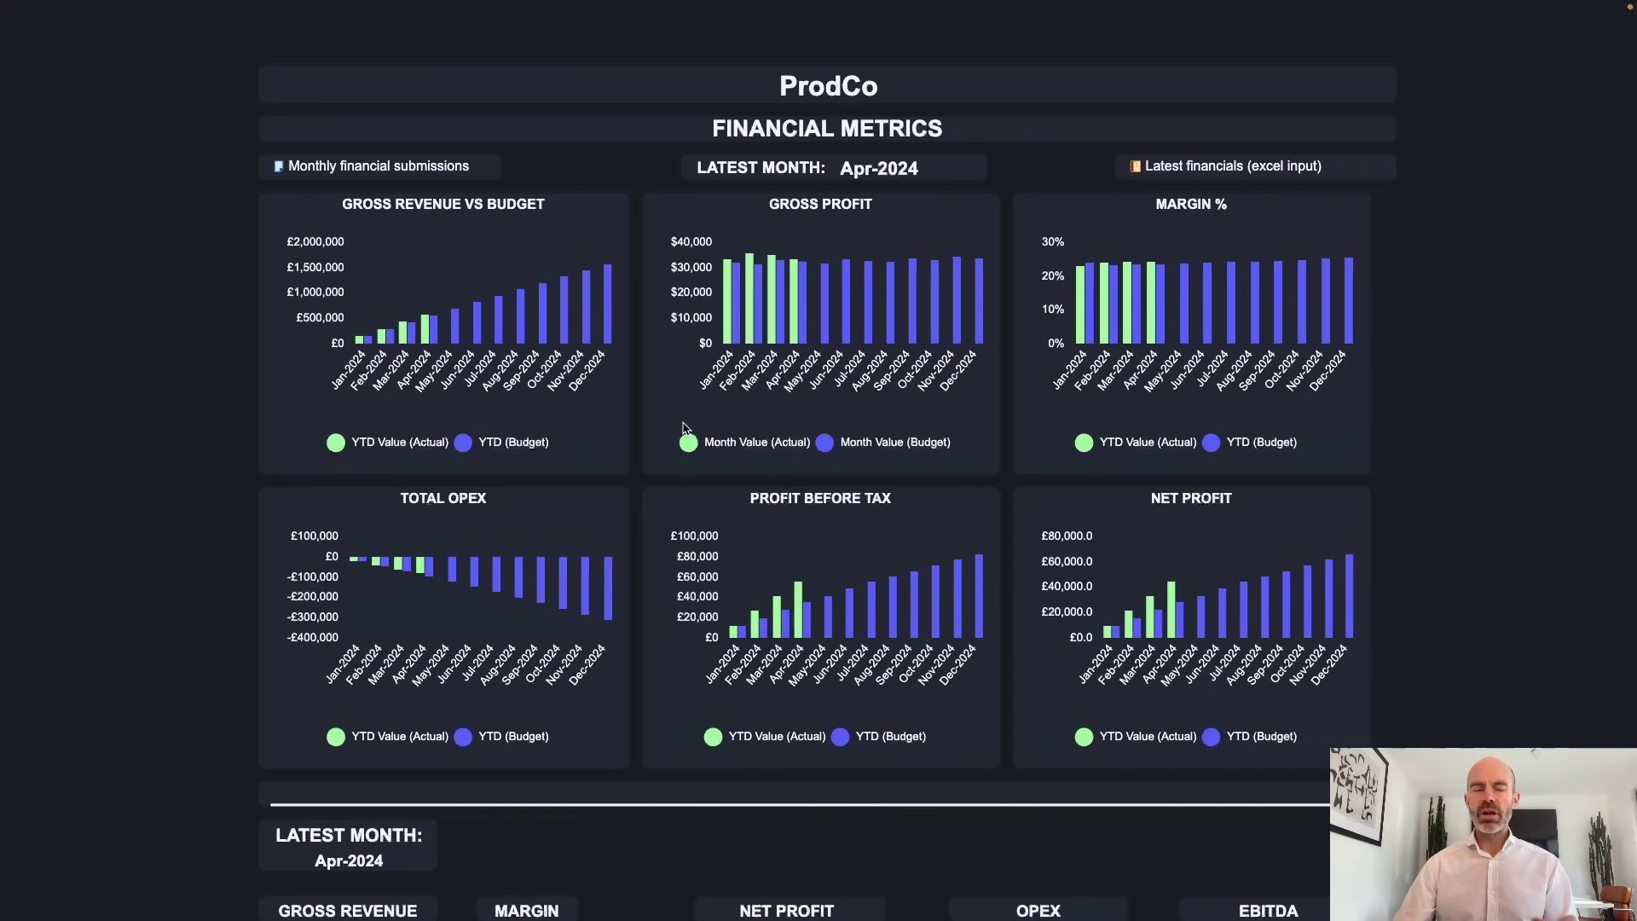
pyautogui.press('Escape')
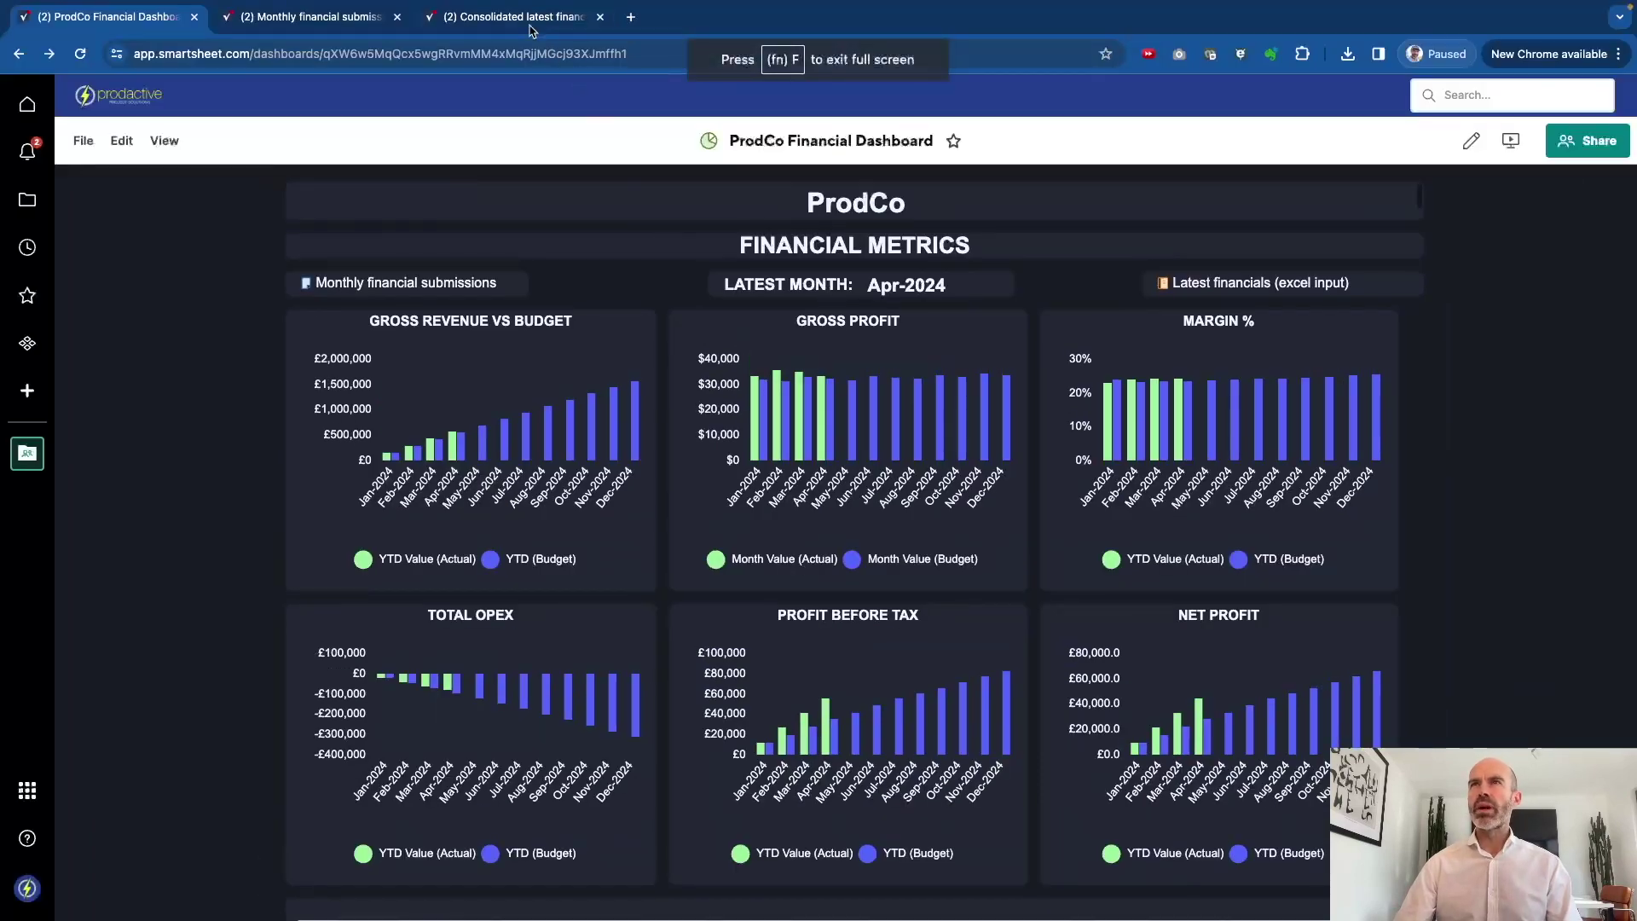
pyautogui.click(524, 17)
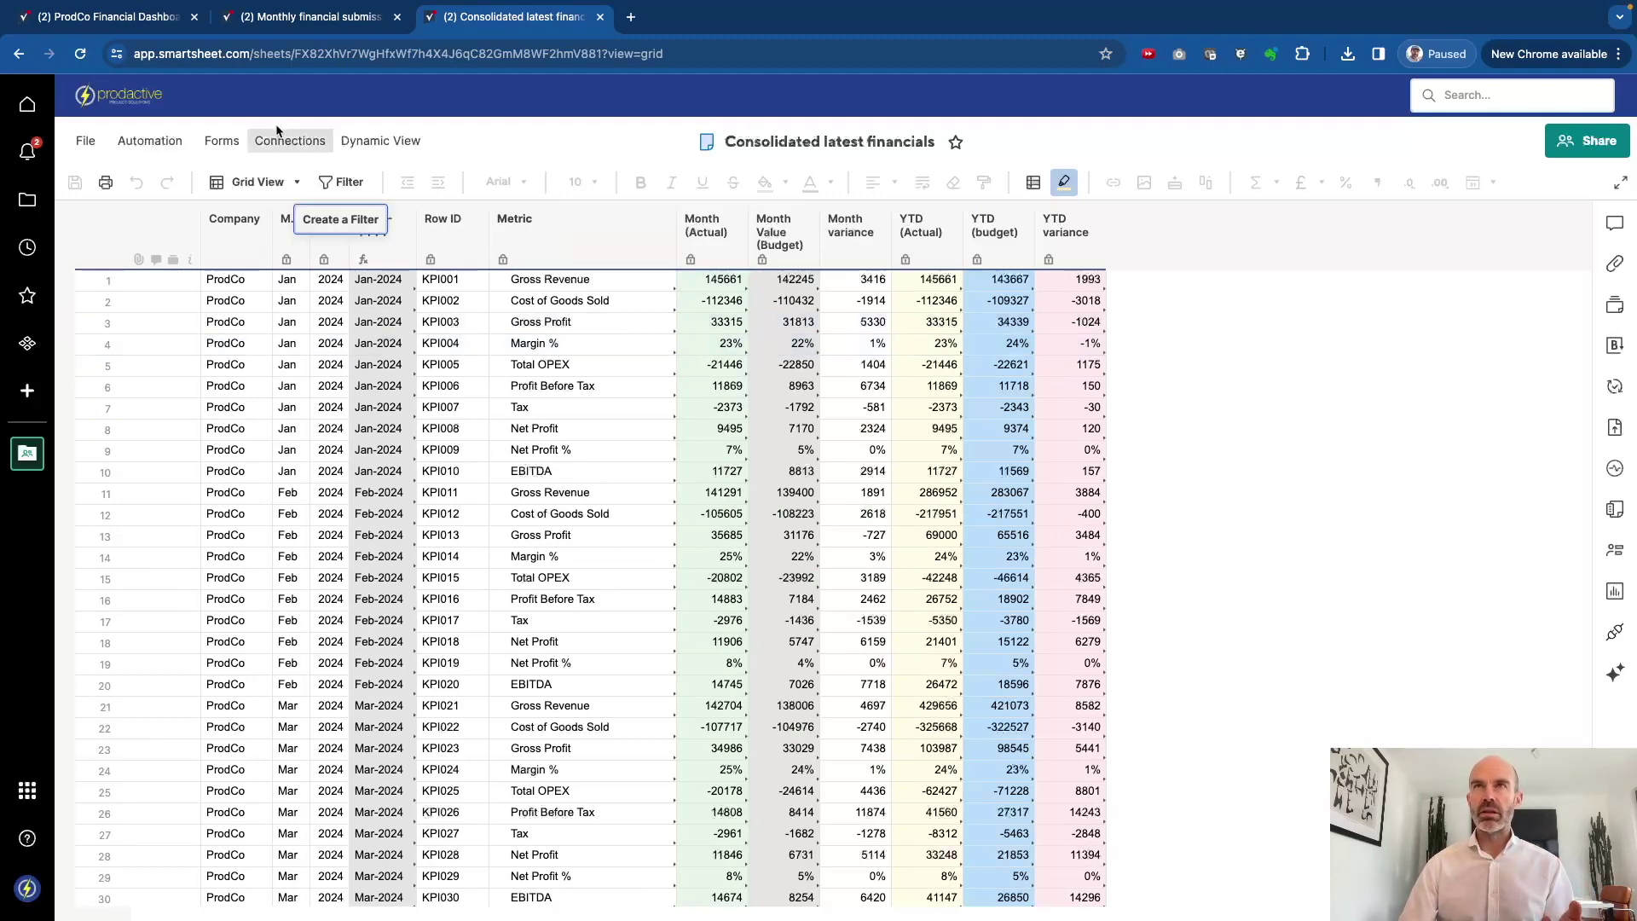
# - Go to the Monthly financial submissions sheet without its attachments list and open the Monthly financial submissions request notification
pyautogui.click(315, 17)
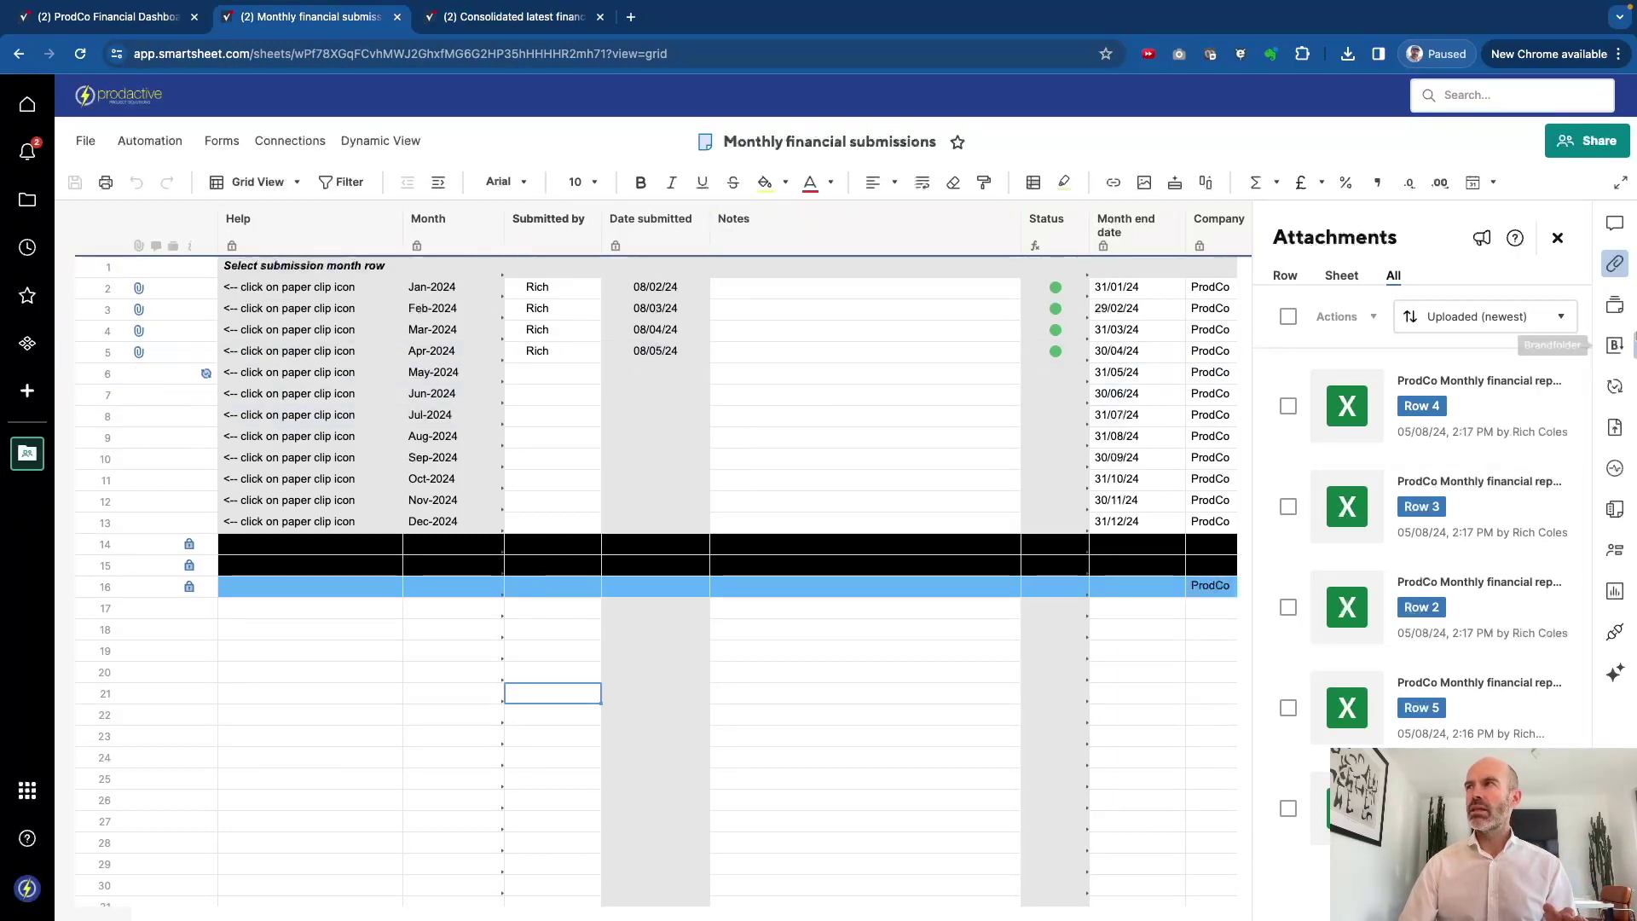
pyautogui.click(1557, 240)
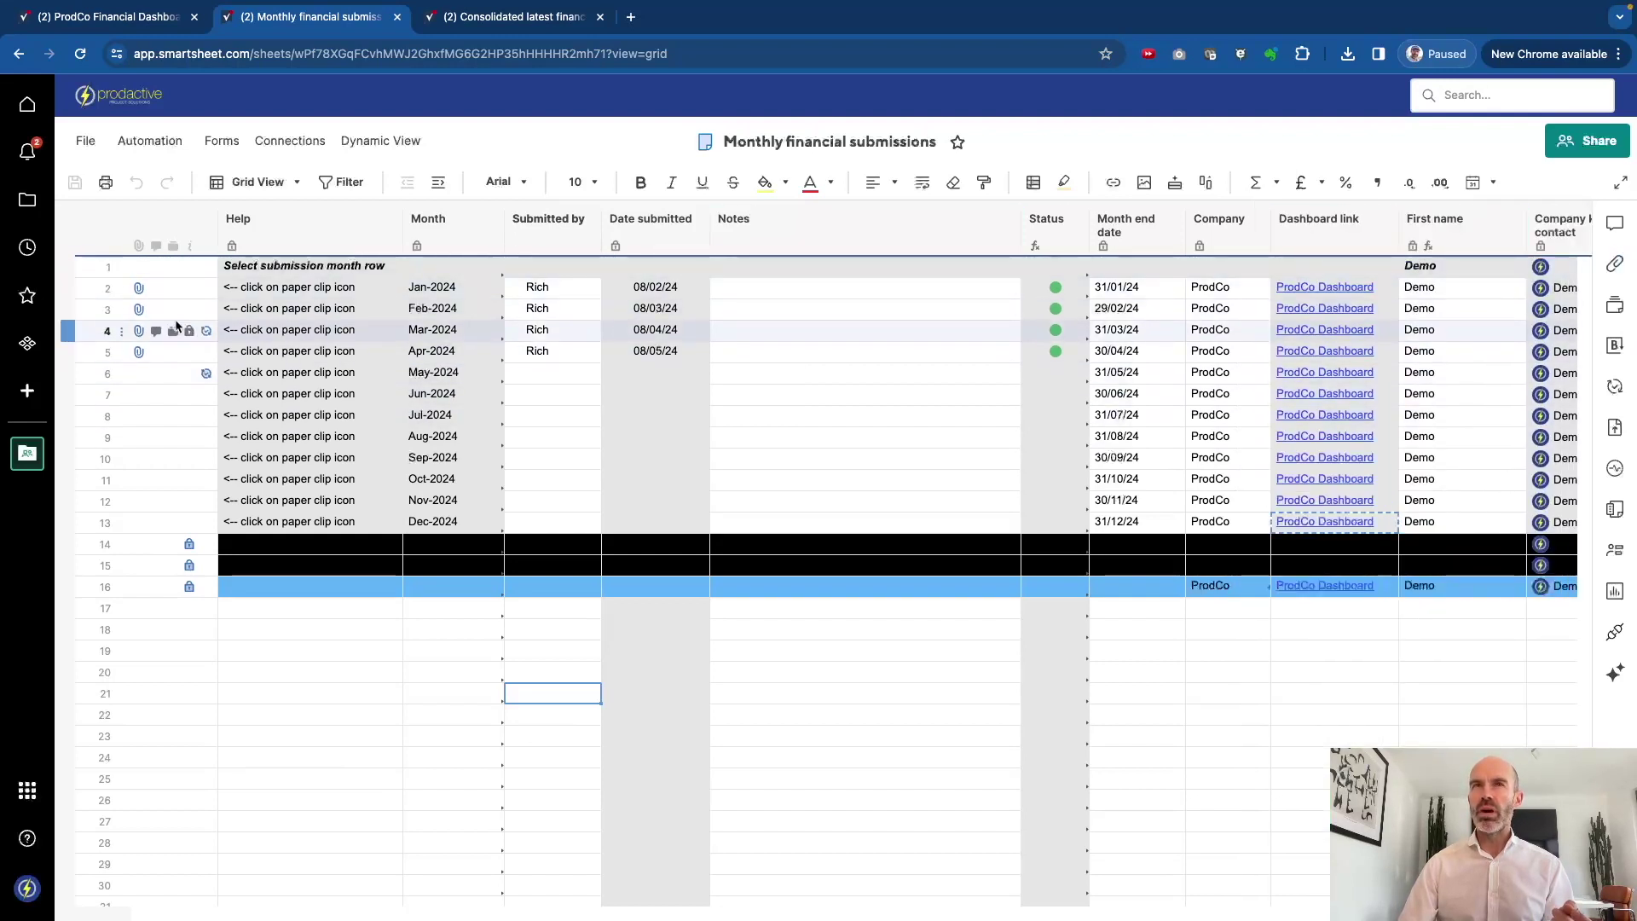
pyautogui.click(30, 153)
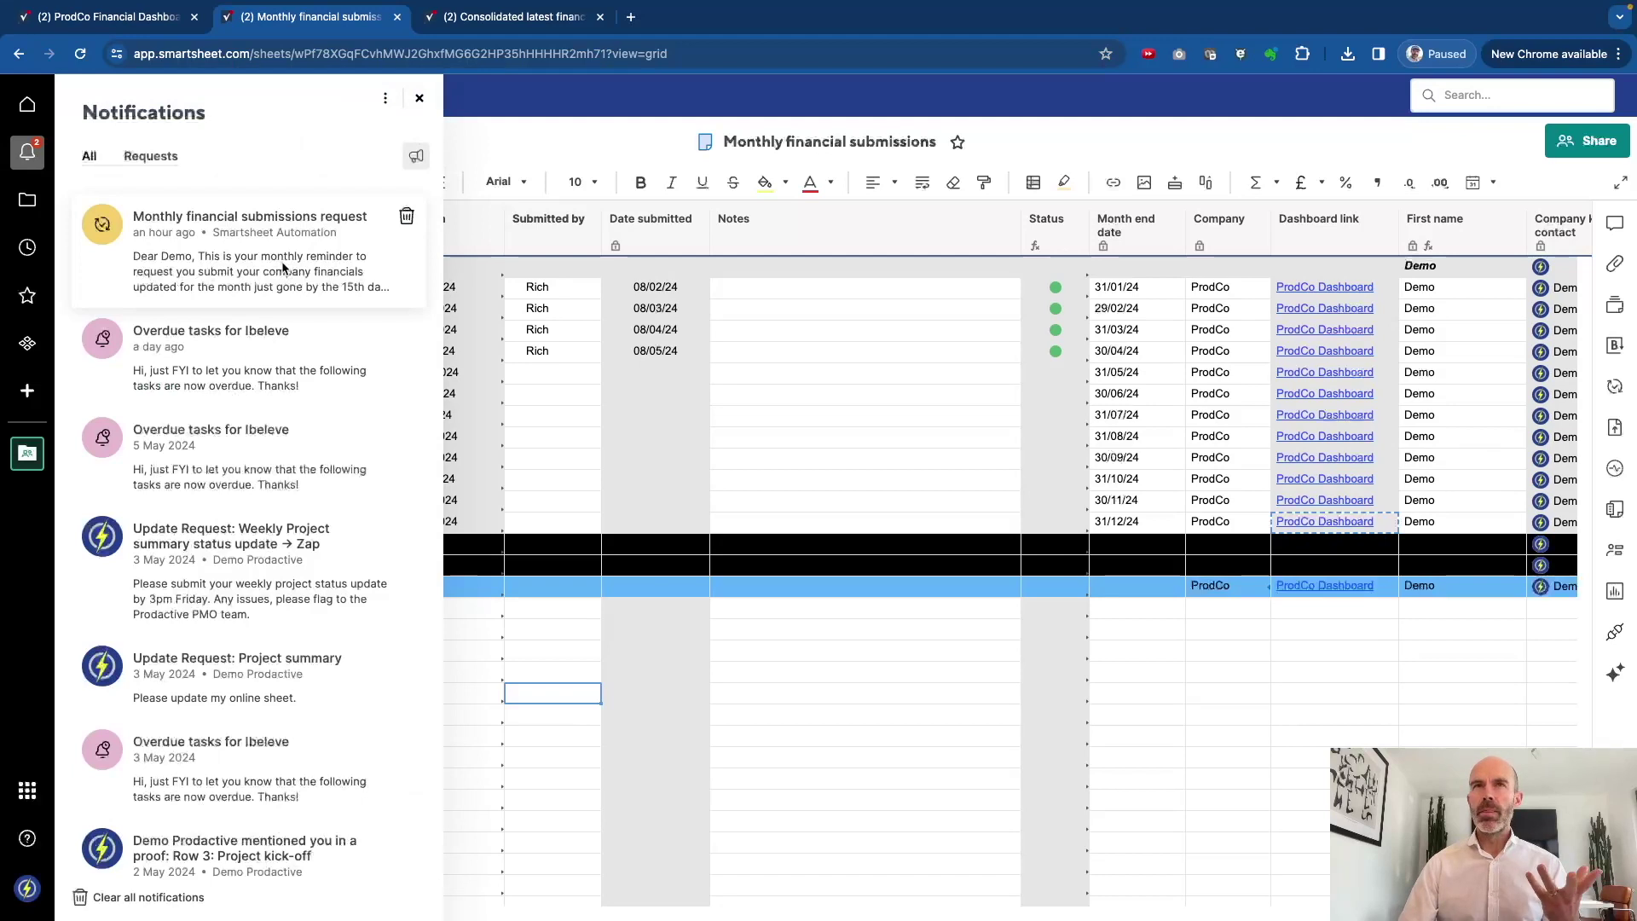
pyautogui.click(284, 270)
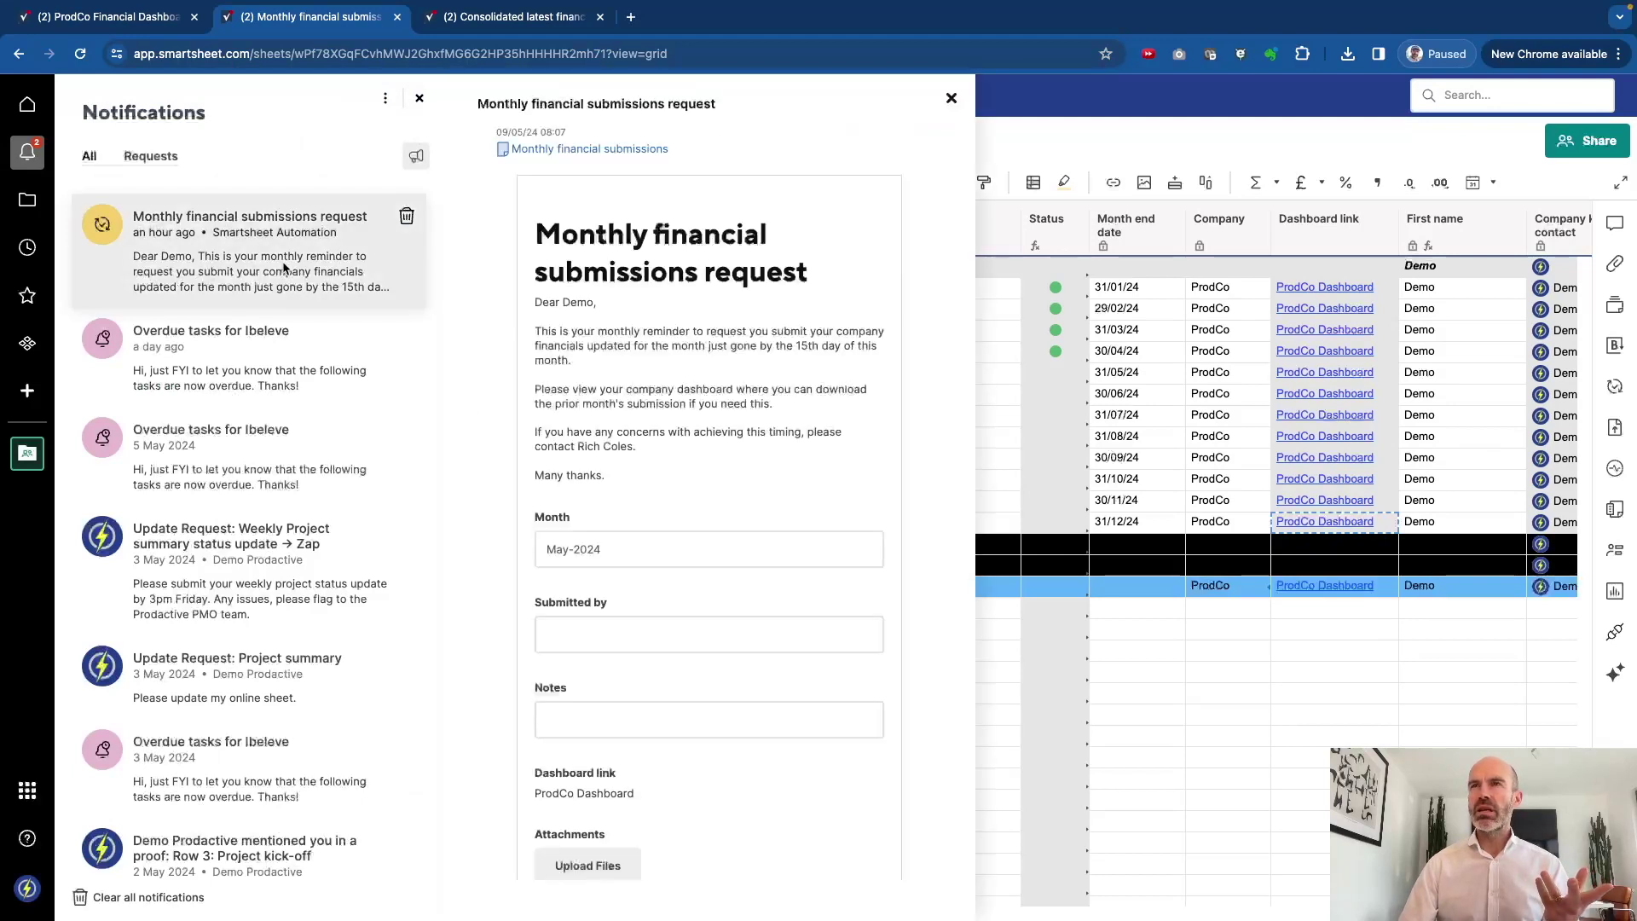
# - Fill in the May-2024 request with "Demo" as submitter and the note "Slightly early this month"
pyautogui.click(578, 638)
pyautogui.write('Demo')
pyautogui.click(546, 731)
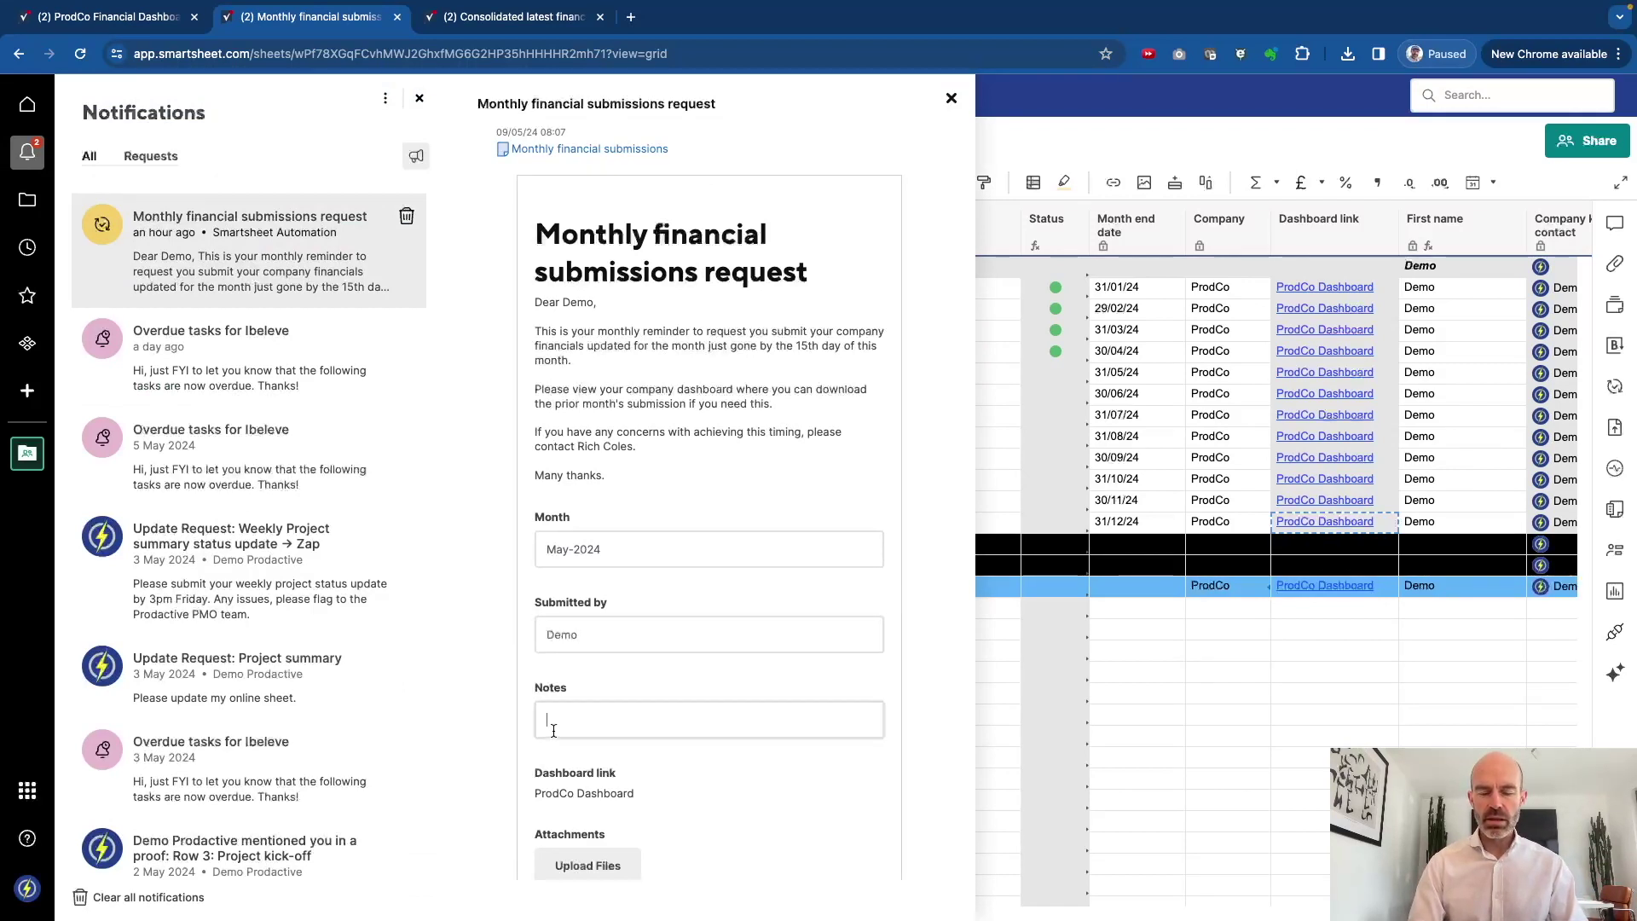
pyautogui.write('Slightly early this month')
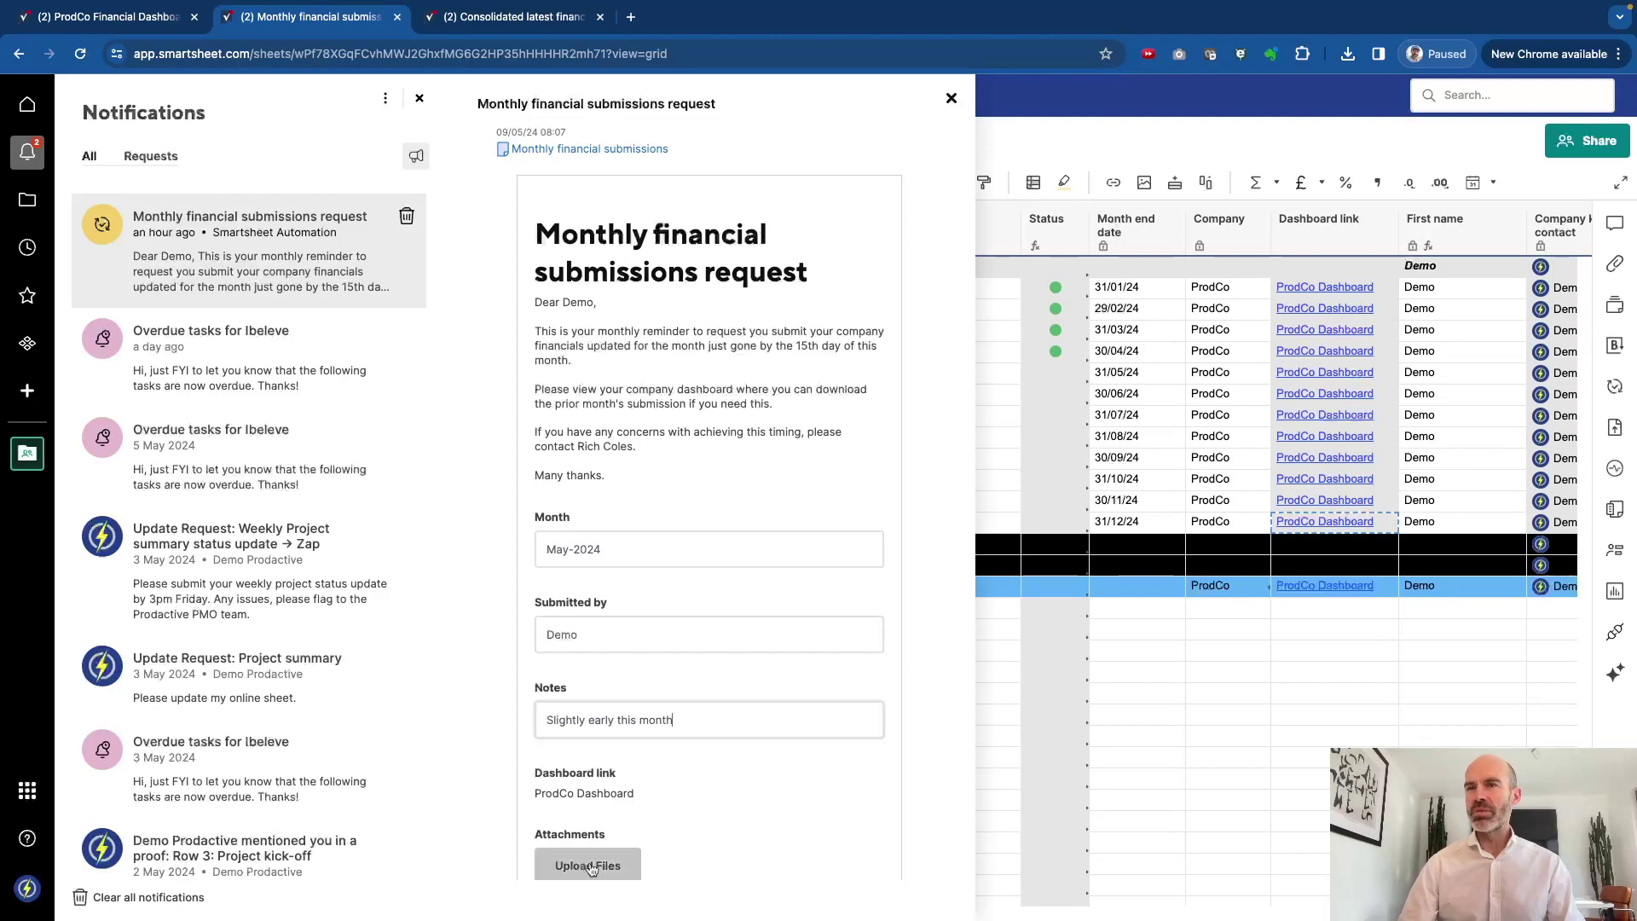
# - Attach "ProdCo Monthly financial reporting demo May.xlsx" from the DEMO folder to the submission request
pyautogui.click(591, 866)
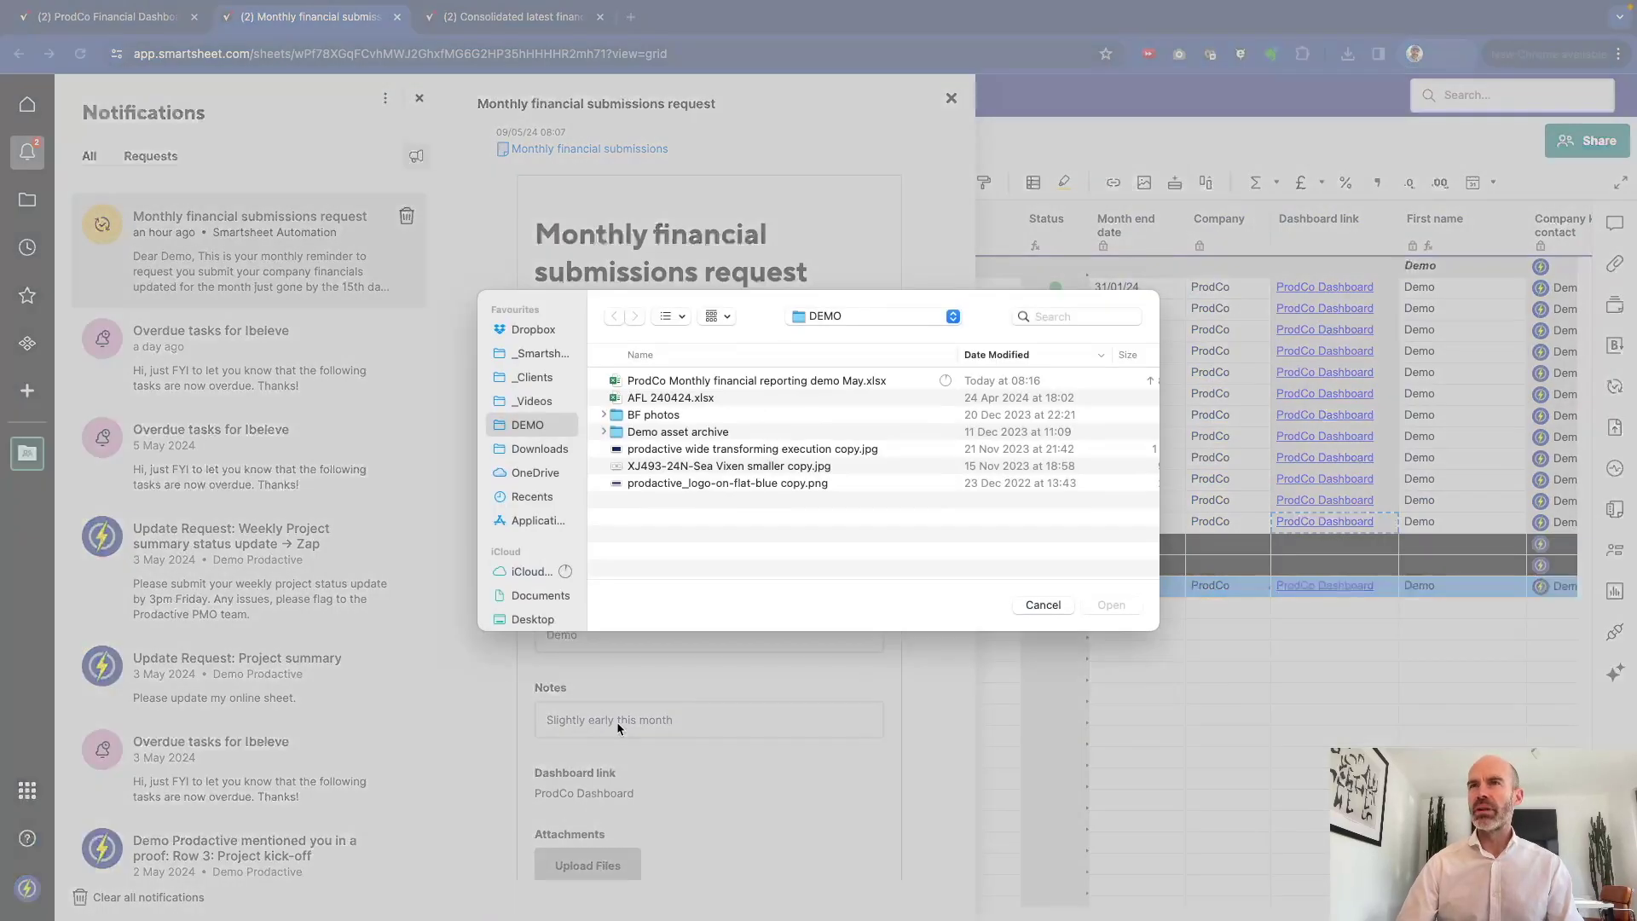
pyautogui.click(722, 382)
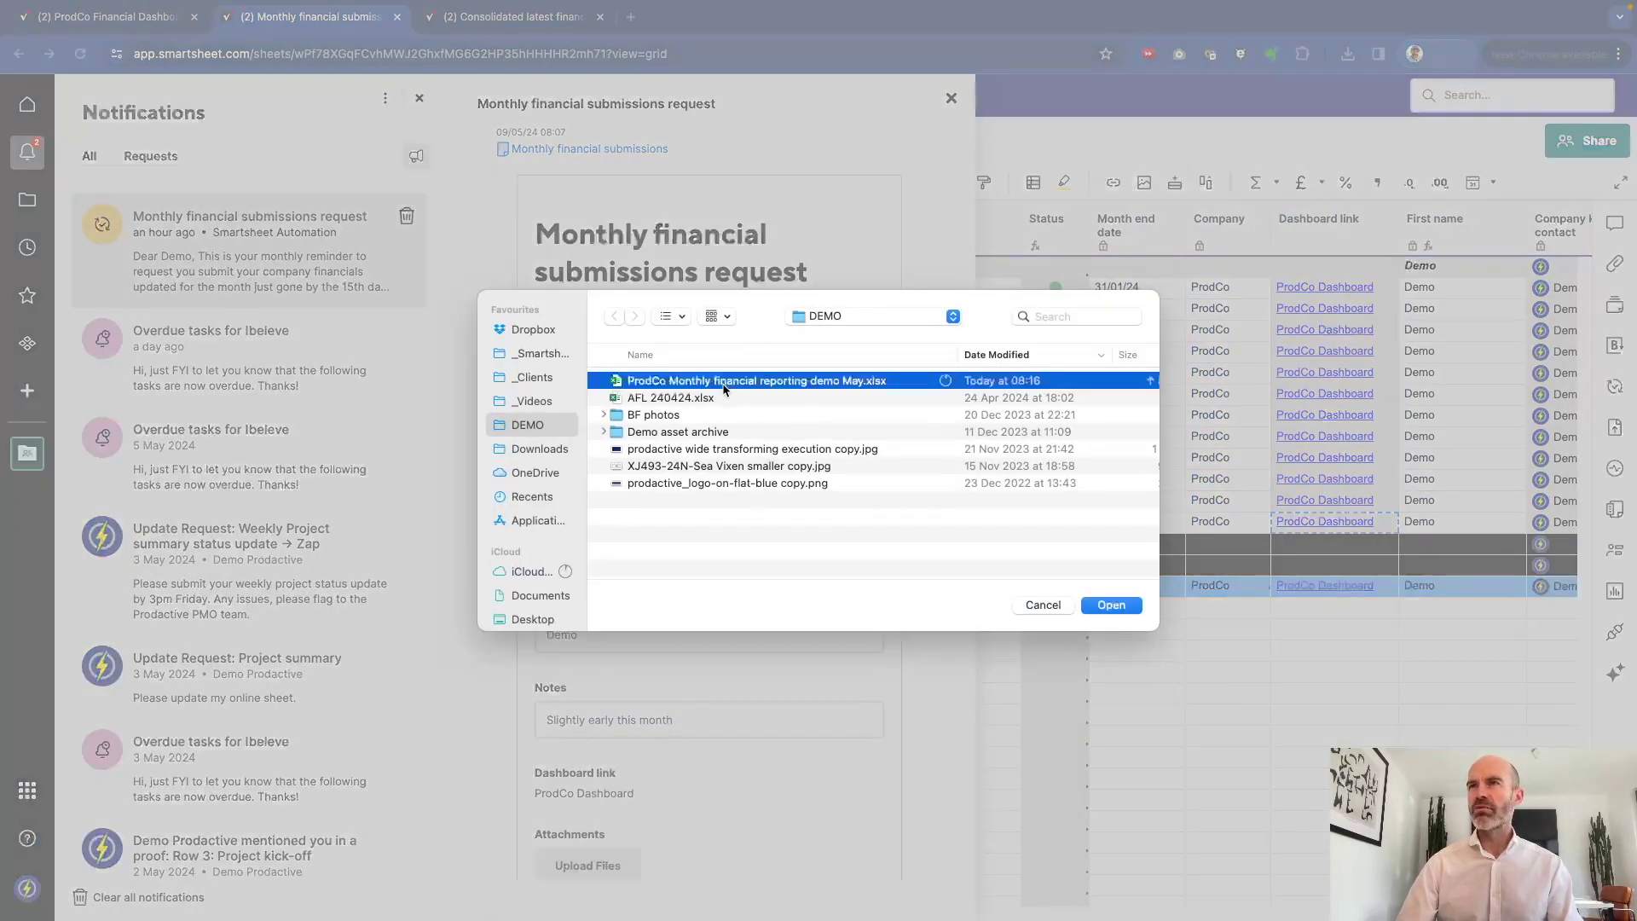
pyautogui.click(1110, 604)
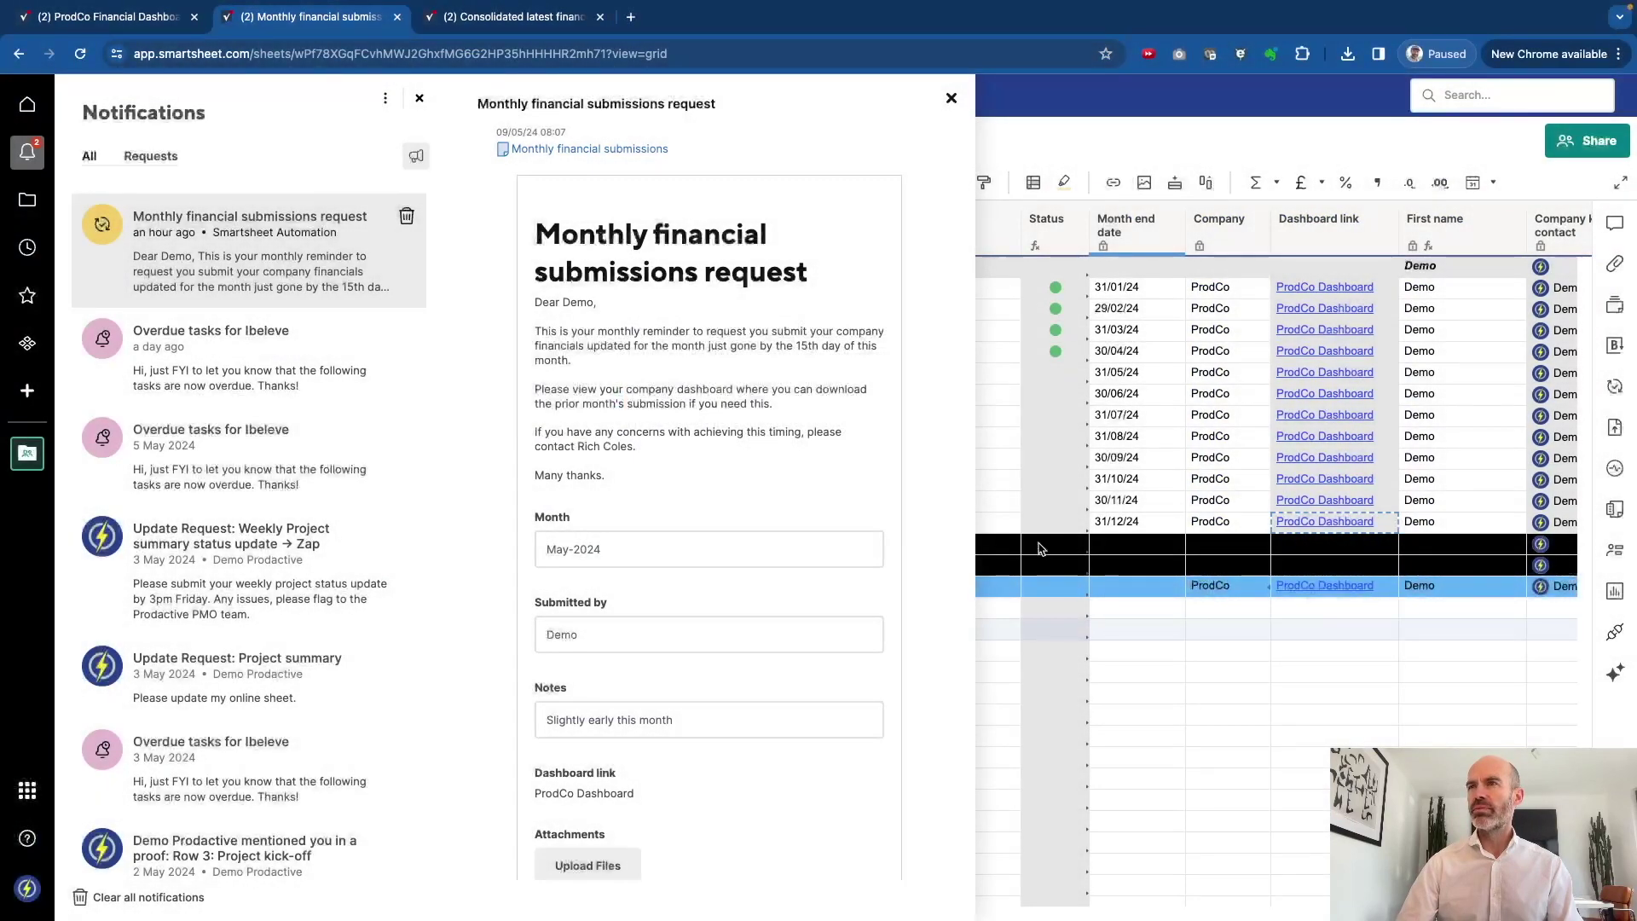
# - Submit the May-2024 update, close the request and notifications, and refresh the Monthly financial submissions sheet
pyautogui.scroll(-1, 702, 748)
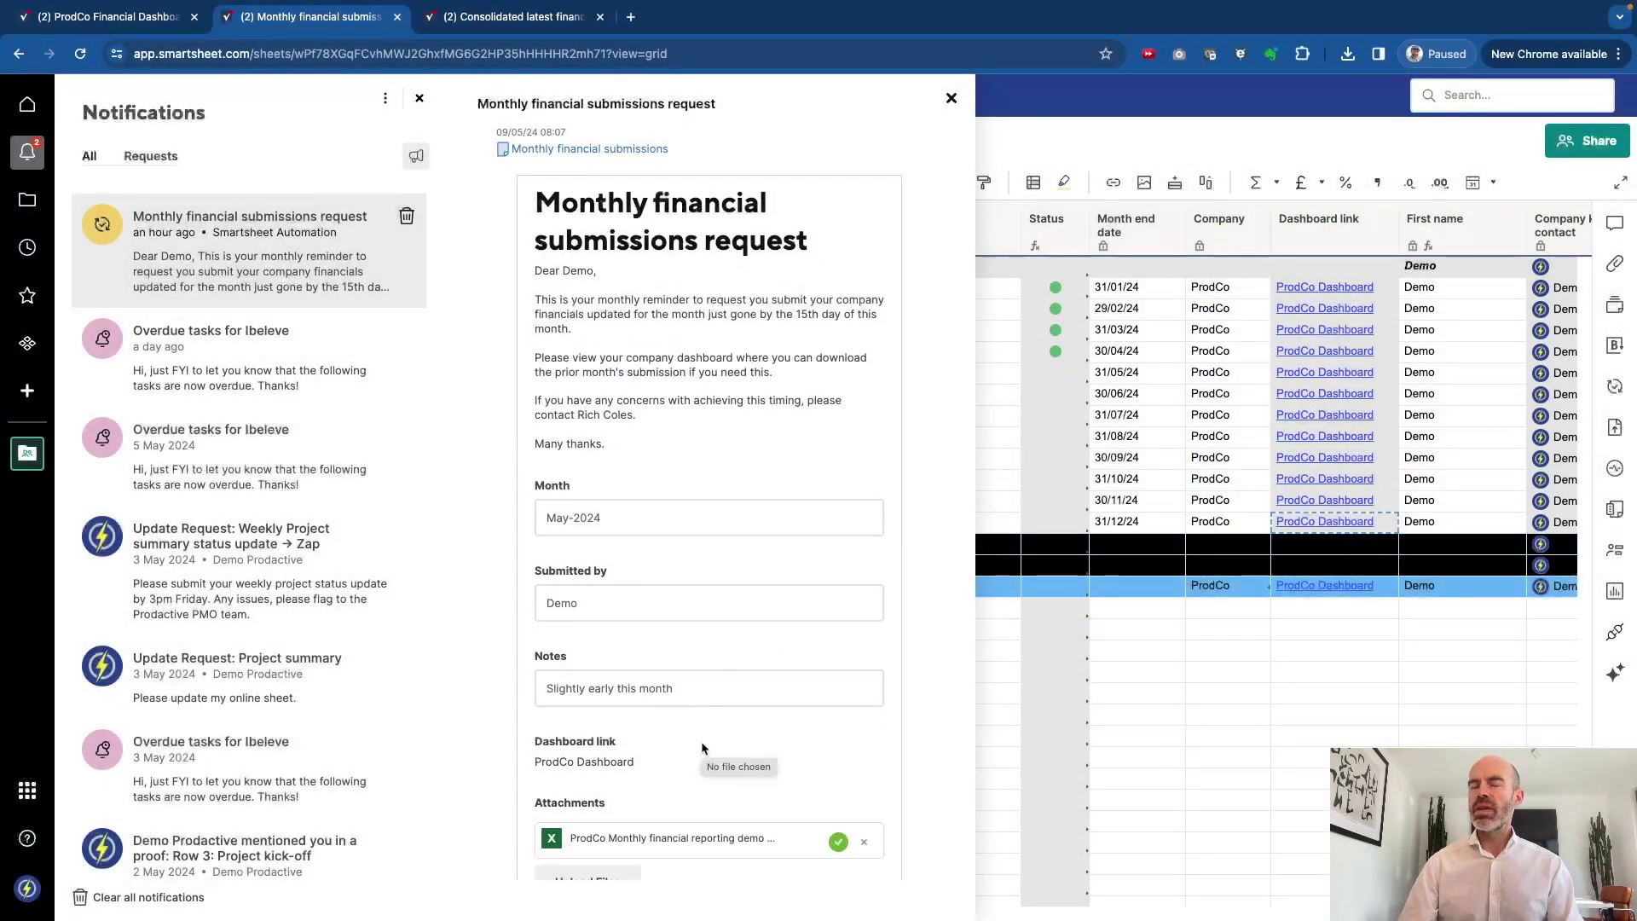
pyautogui.scroll(-3, 648, 801)
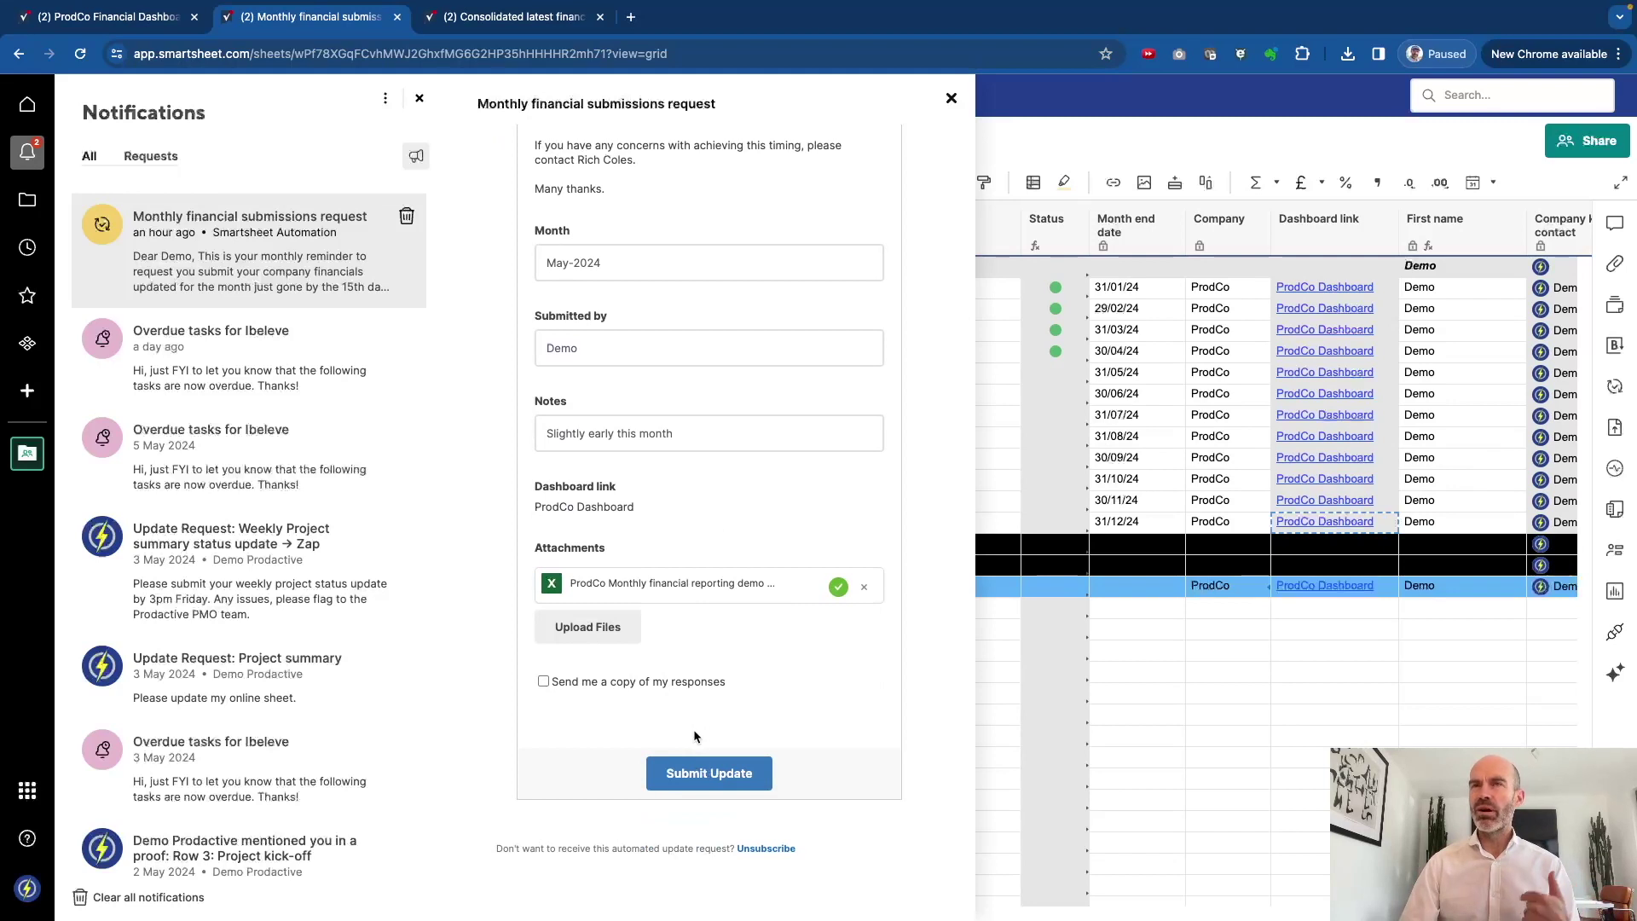
pyautogui.click(697, 783)
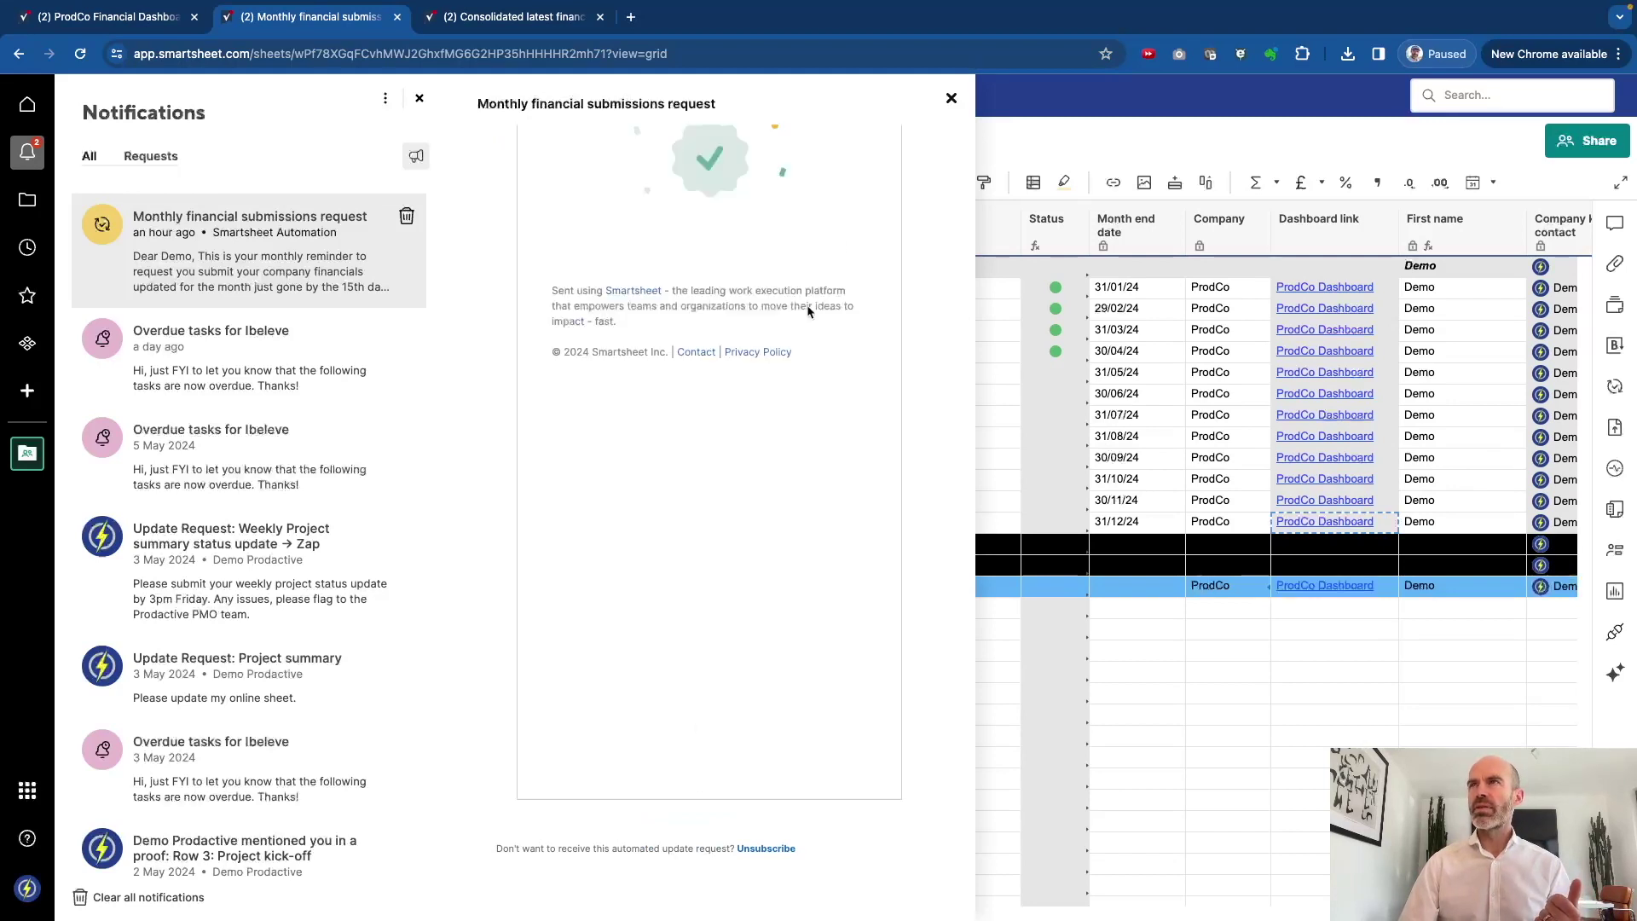
pyautogui.click(950, 99)
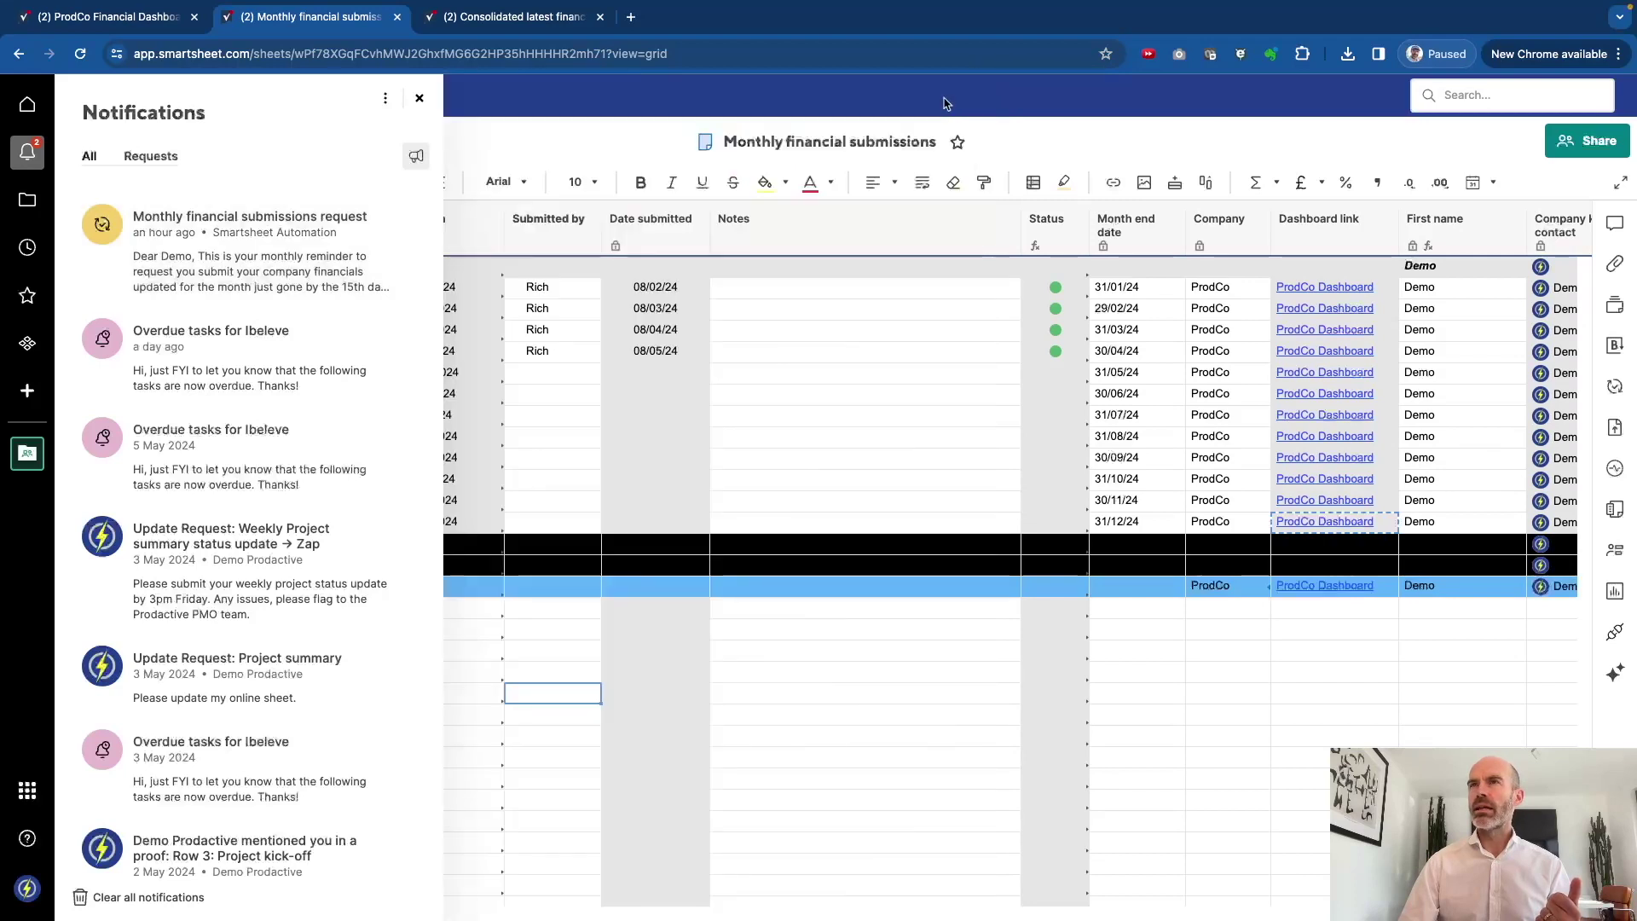
pyautogui.click(419, 99)
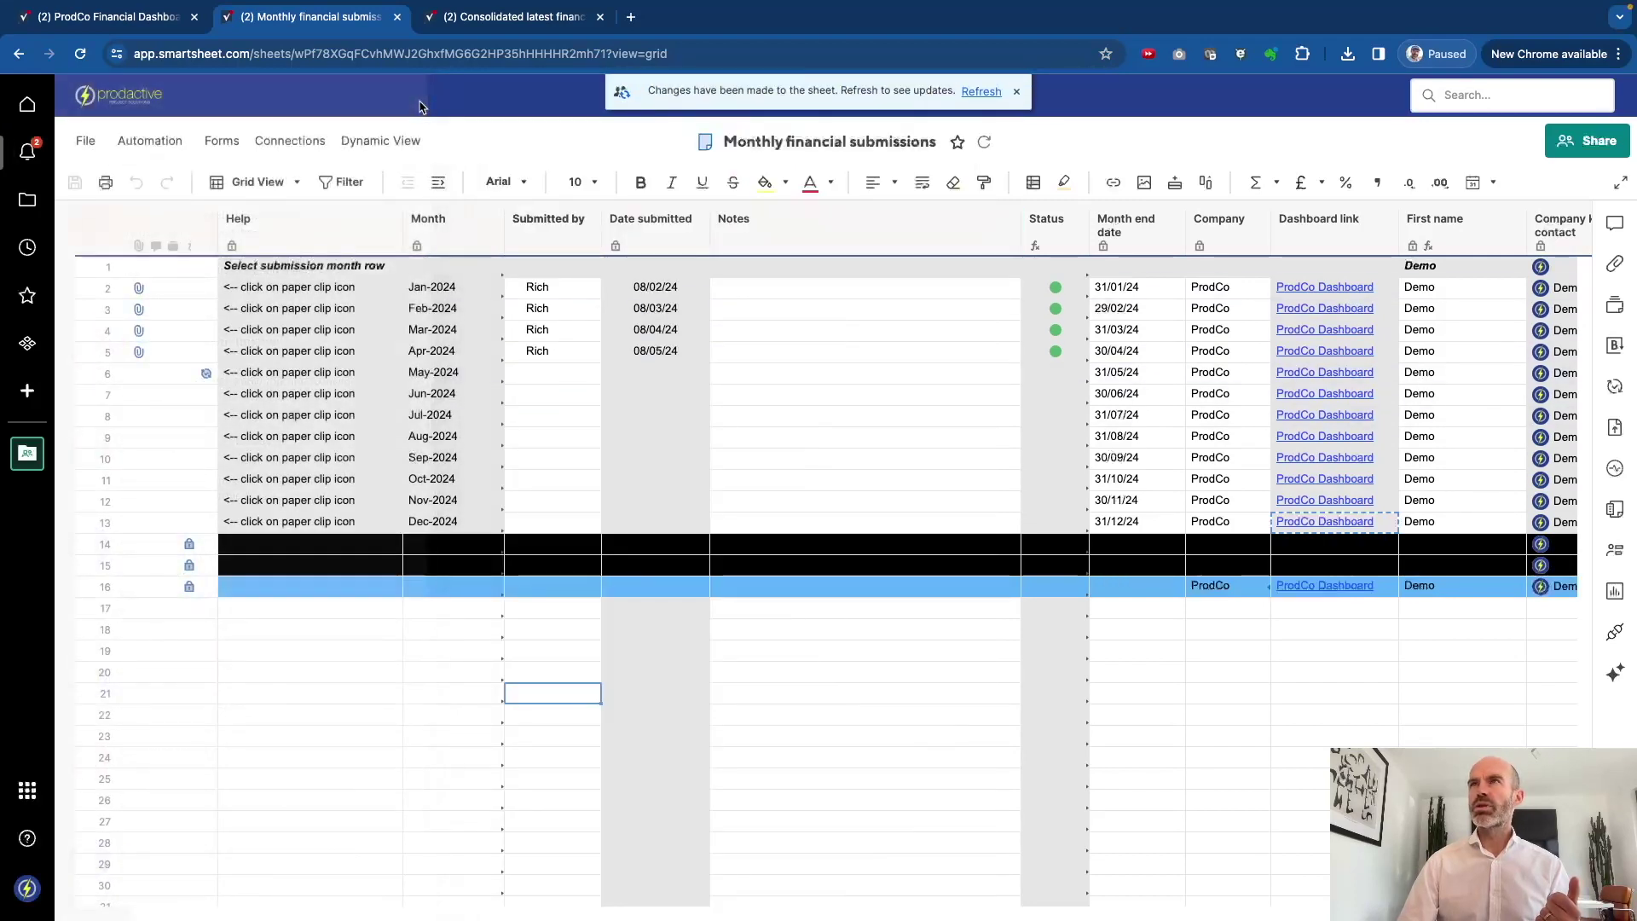
pyautogui.click(981, 92)
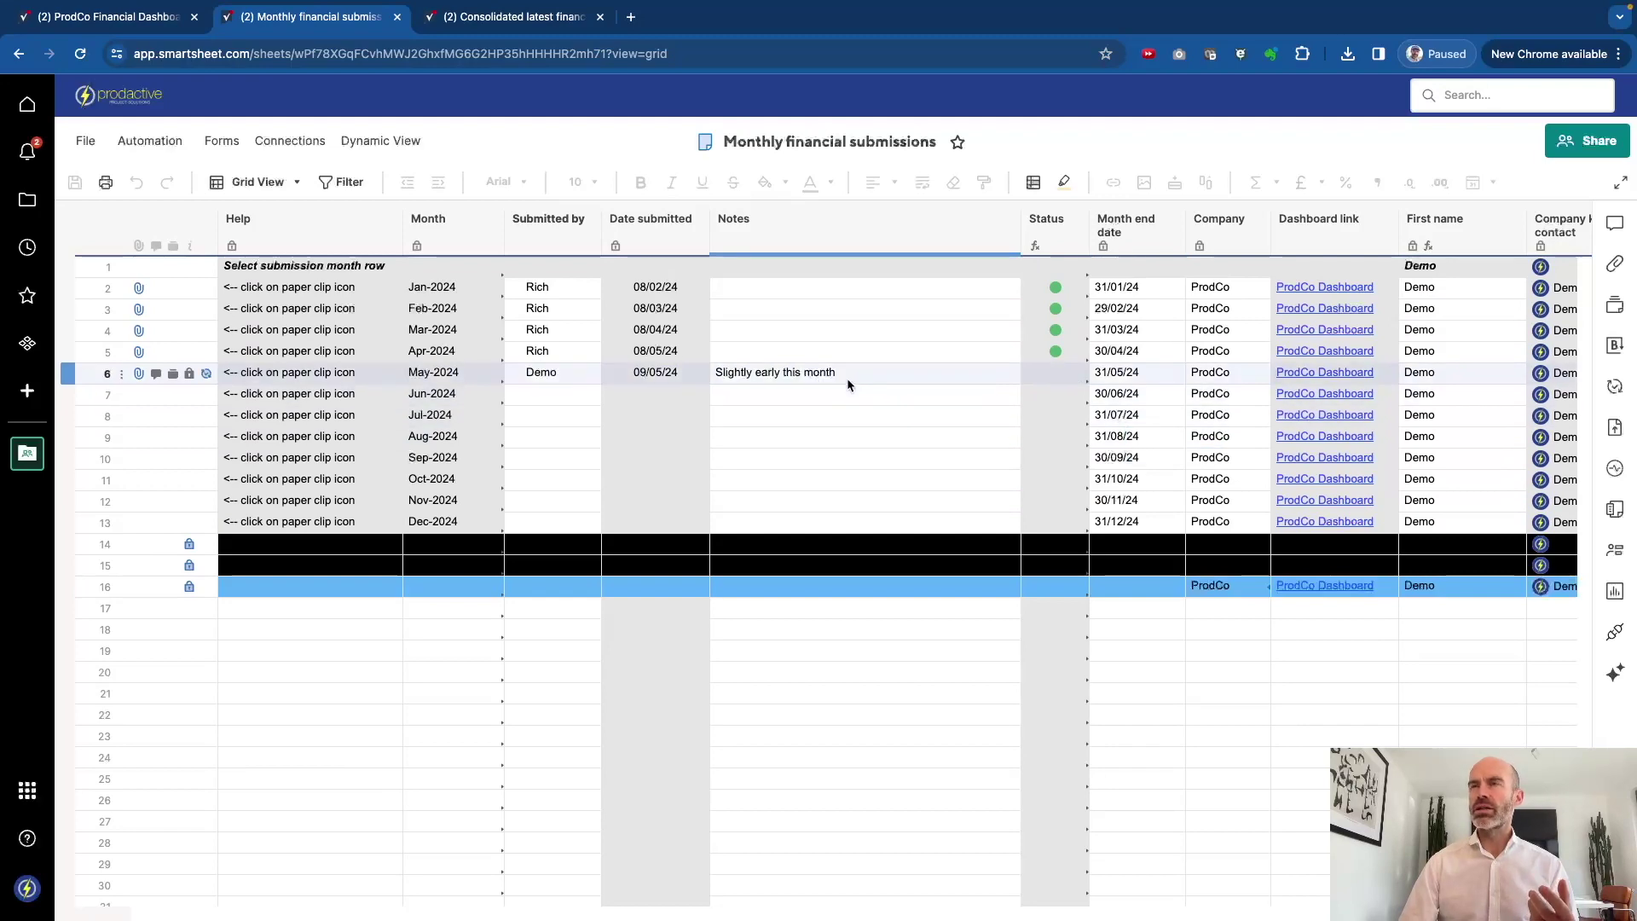
# - Compare the Data Shuttle workflow's source settings with the Excel workbook's Output sheet, and return to Smartsheet's Consolidated latest financials sheet
pyautogui.hotkey('ctrl', 'Right')
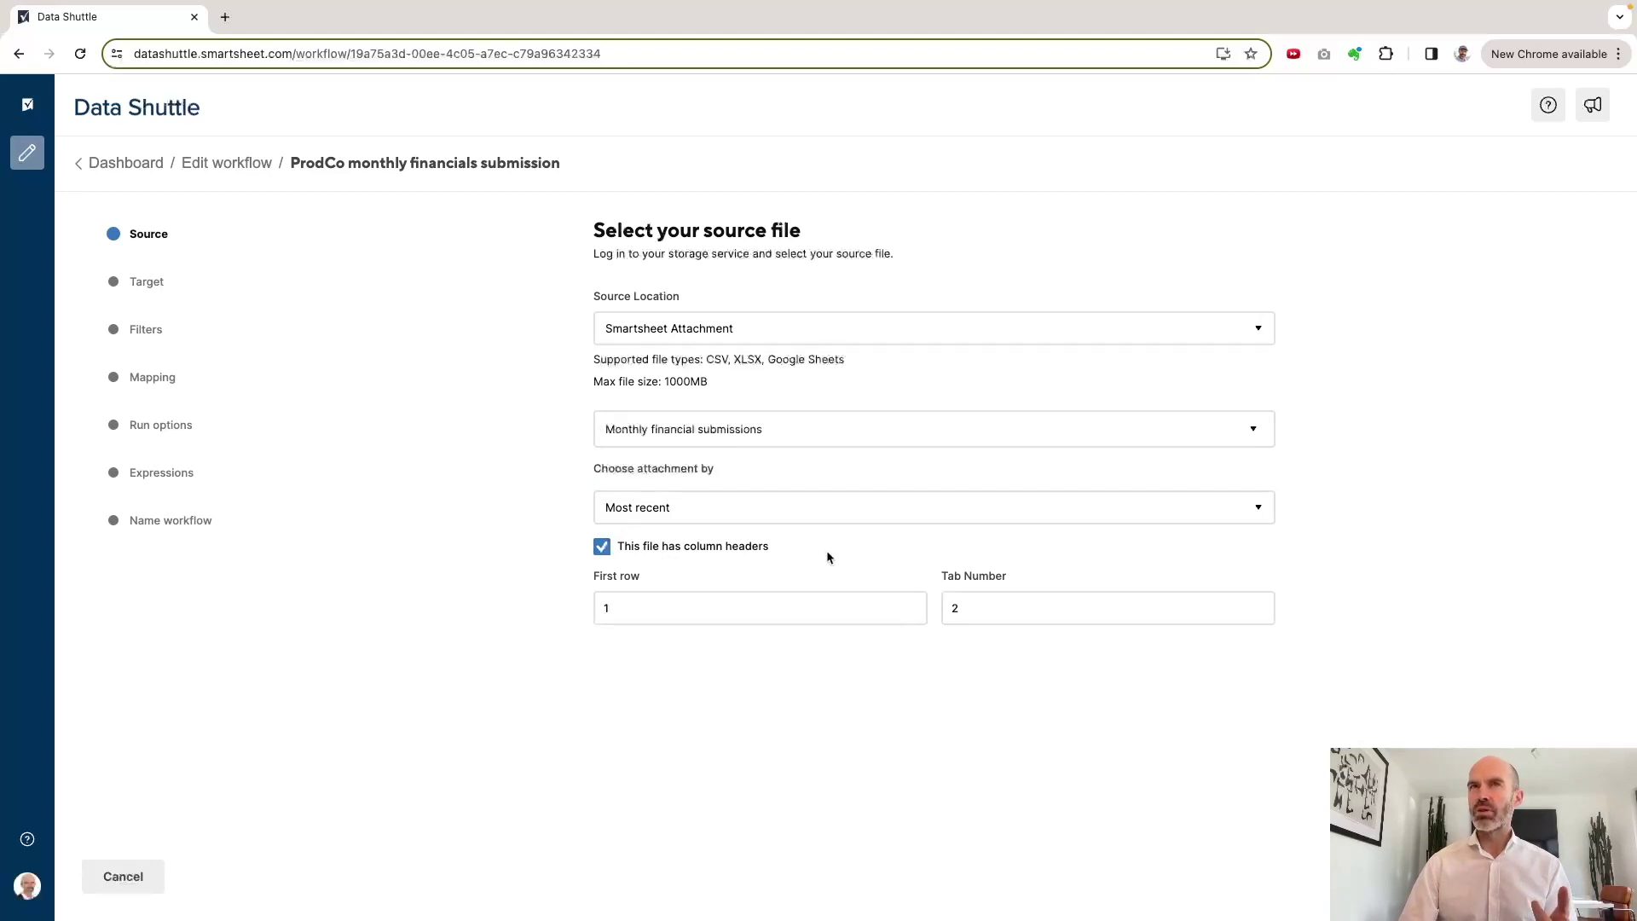
pyautogui.hotkey('ctrl', 'Left')
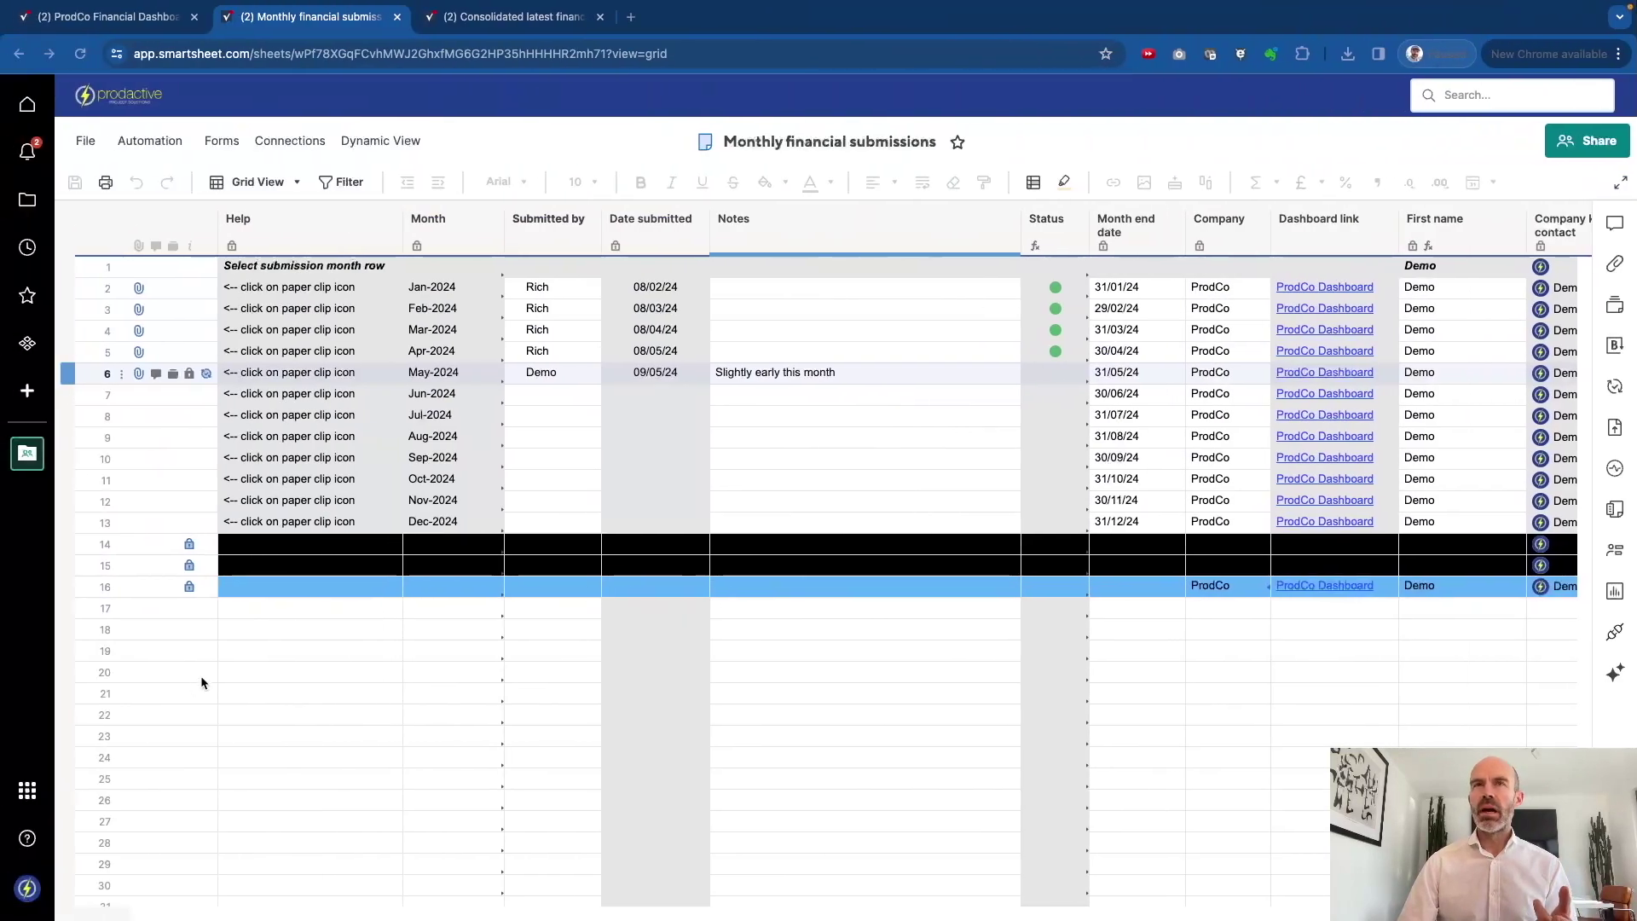
pyautogui.hotkey('ctrl', 'Left')
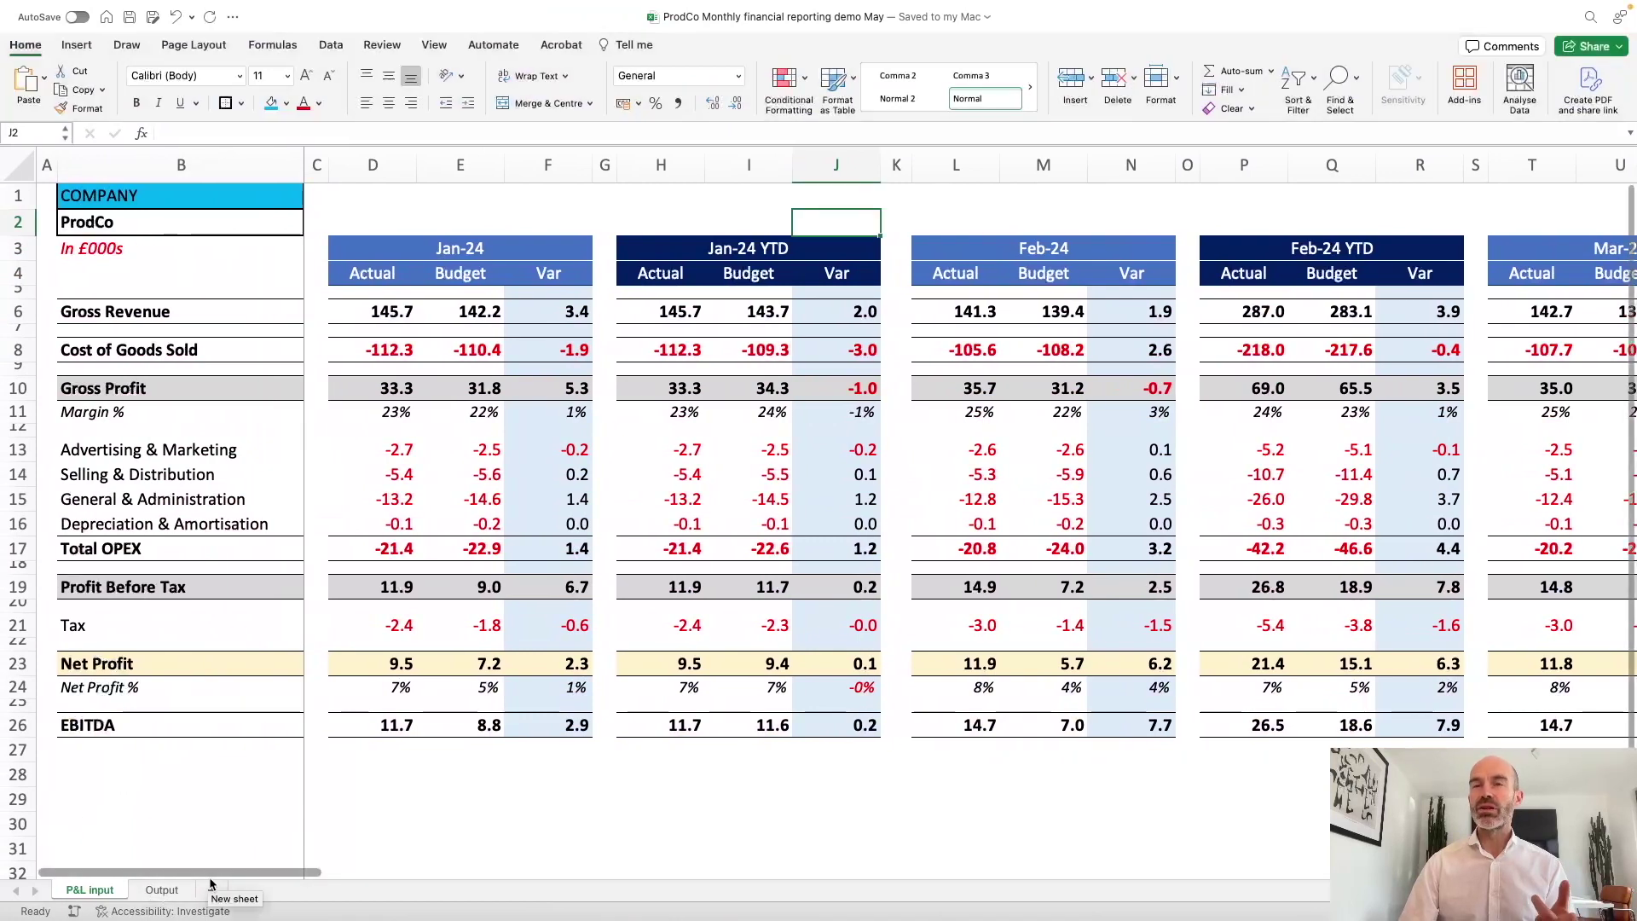
pyautogui.click(160, 890)
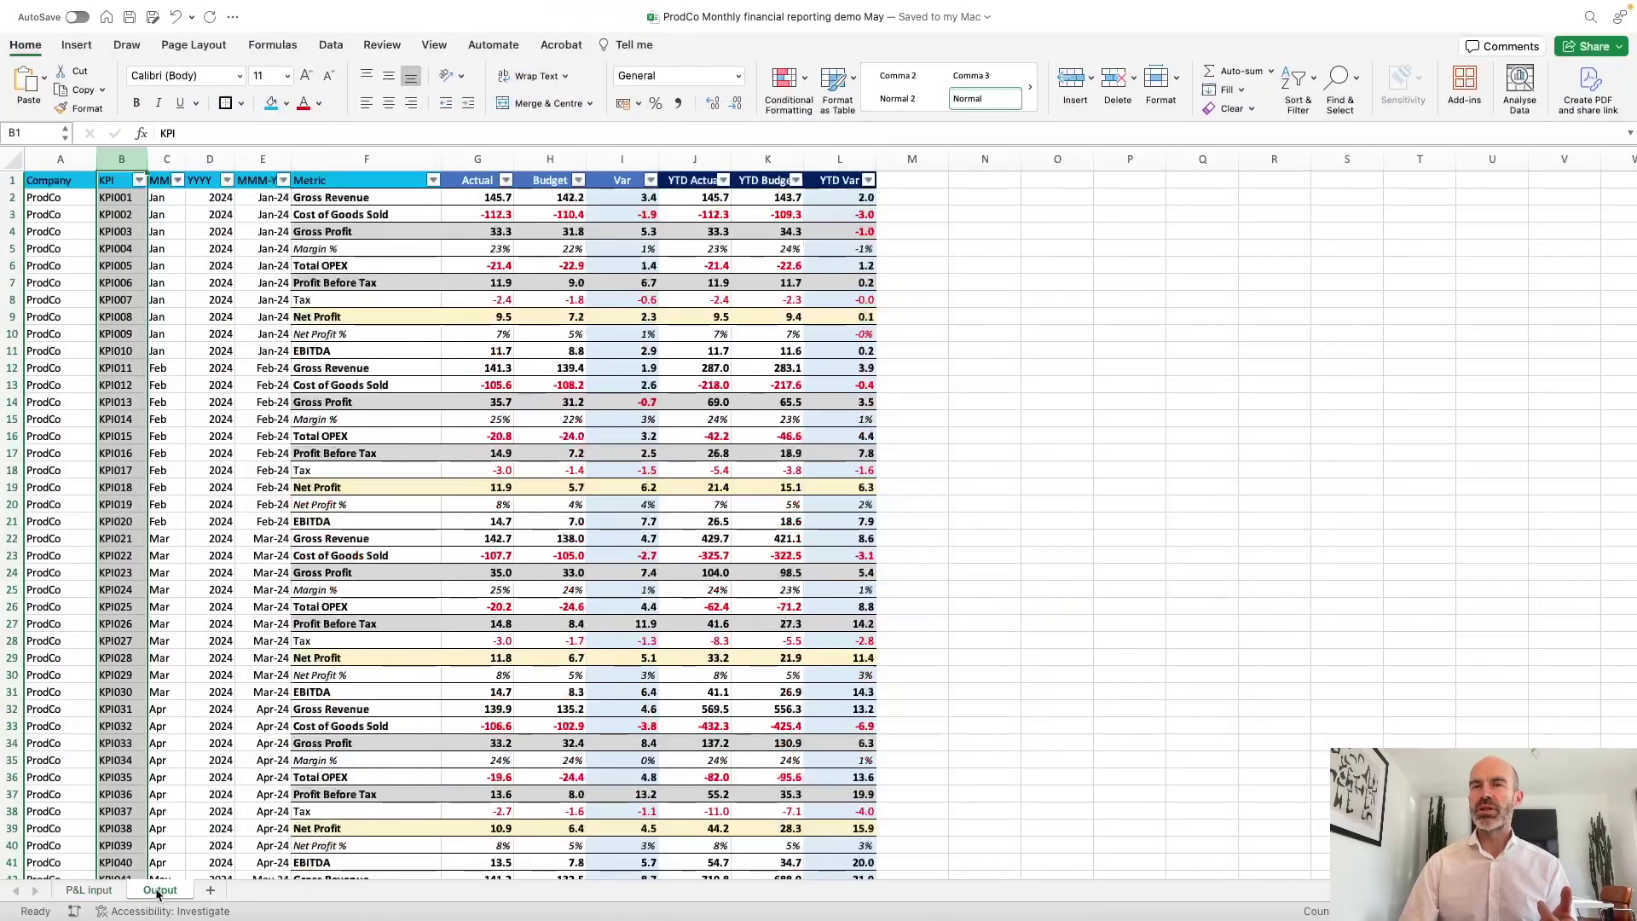
pyautogui.hotkey('ctrl', 'Right')
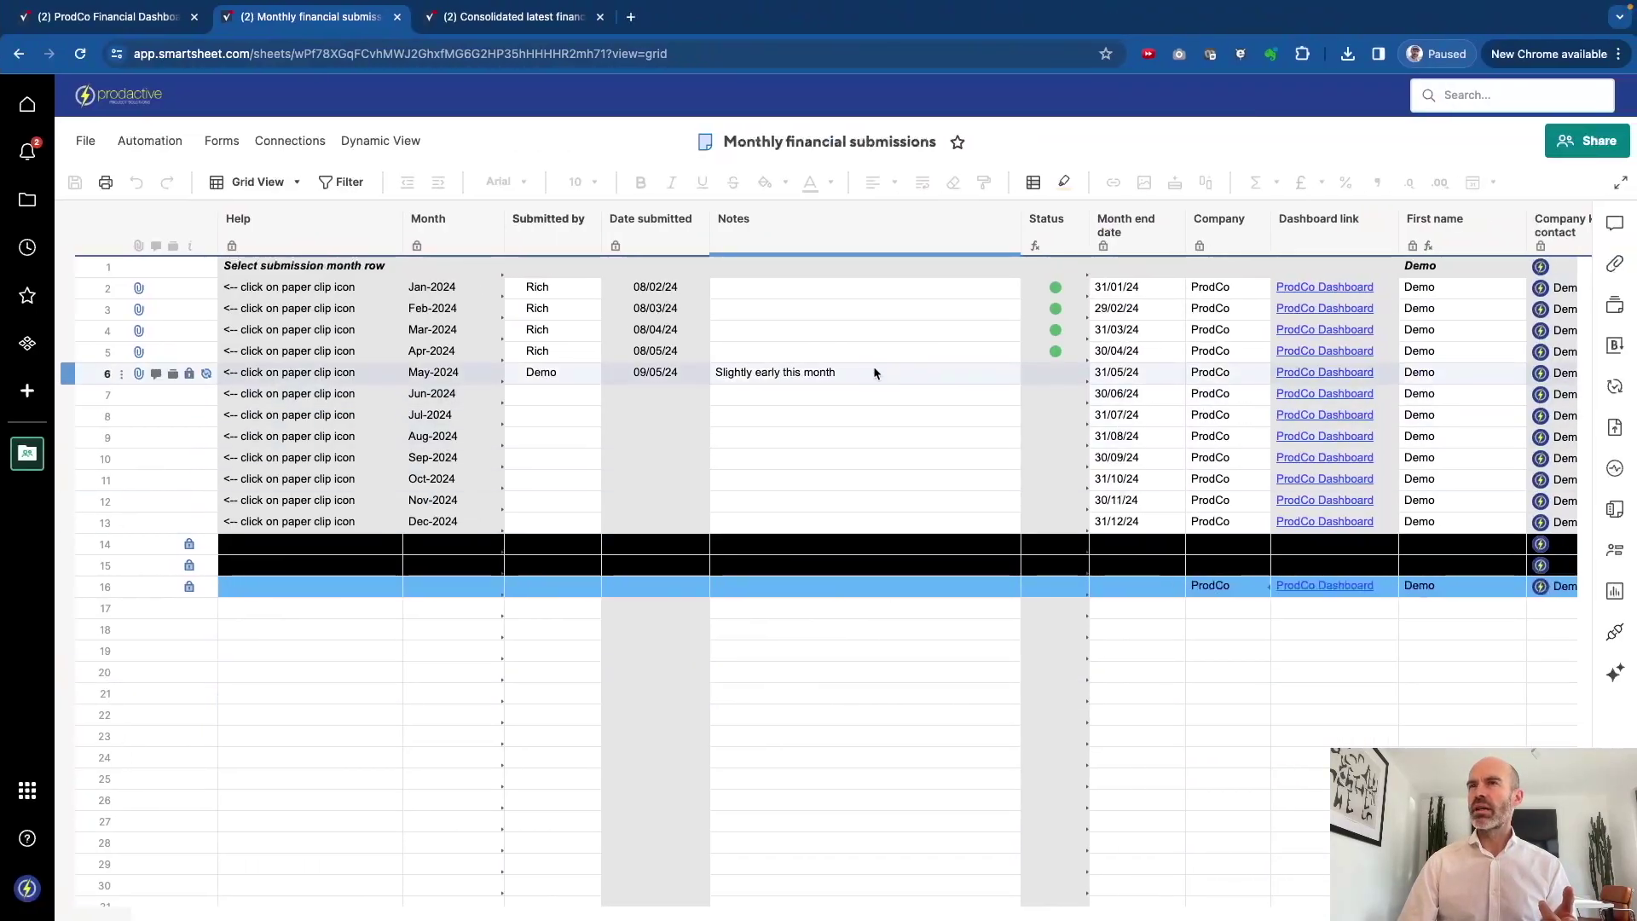
pyautogui.click(528, 19)
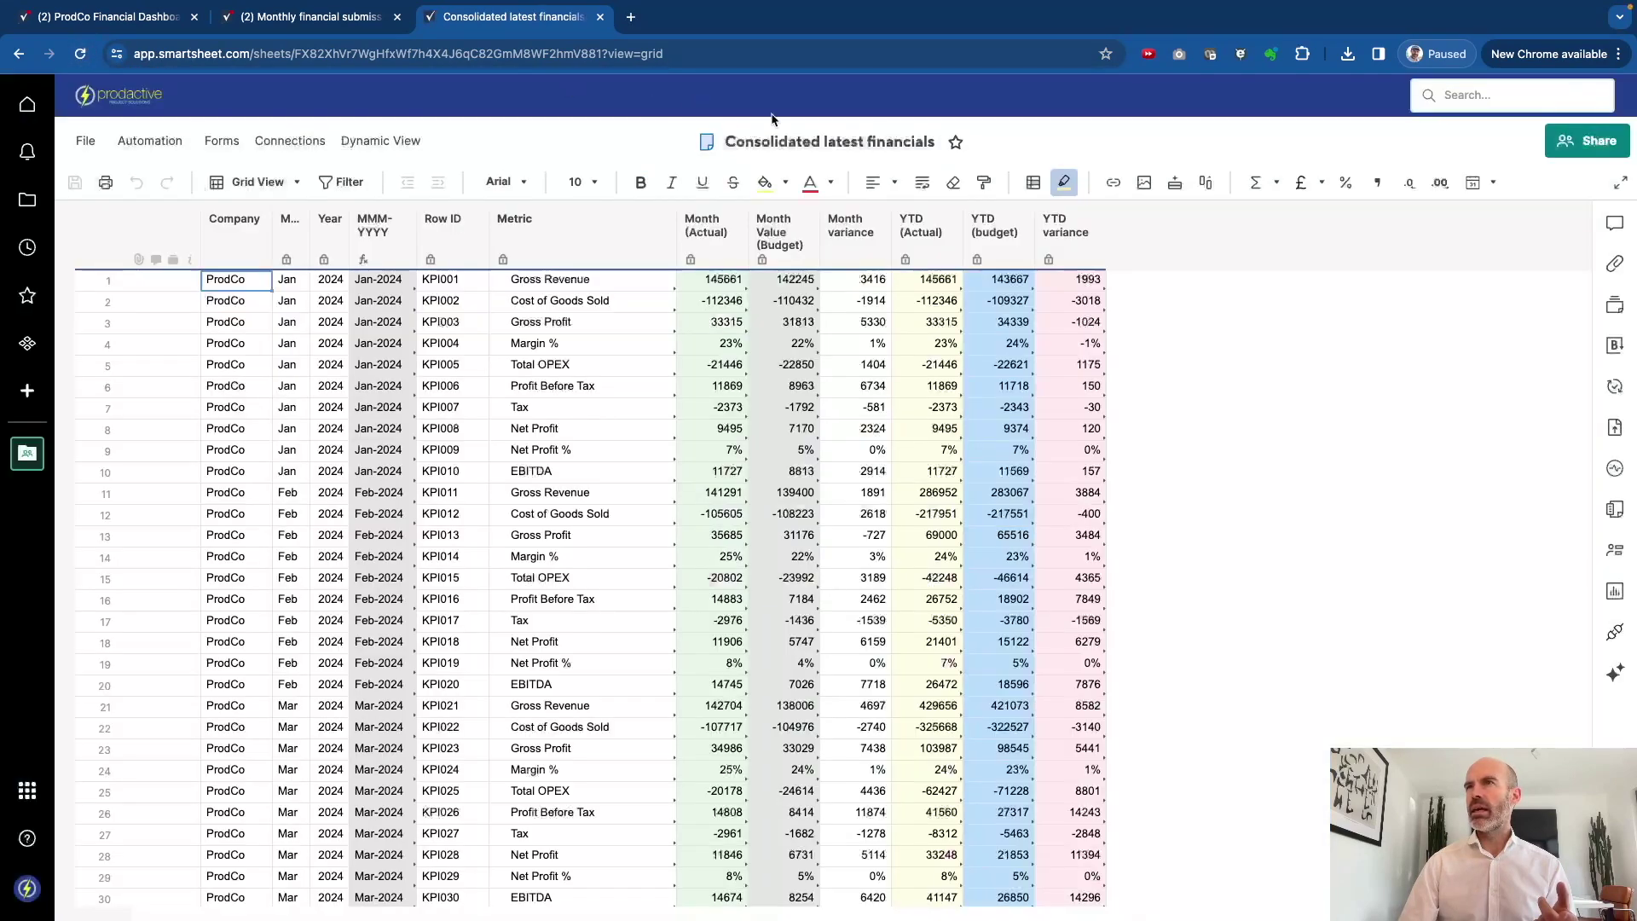
# - Highlight the cells changed in the last hour across the consolidated sheet and check the May-2024 rows
pyautogui.click(1067, 183)
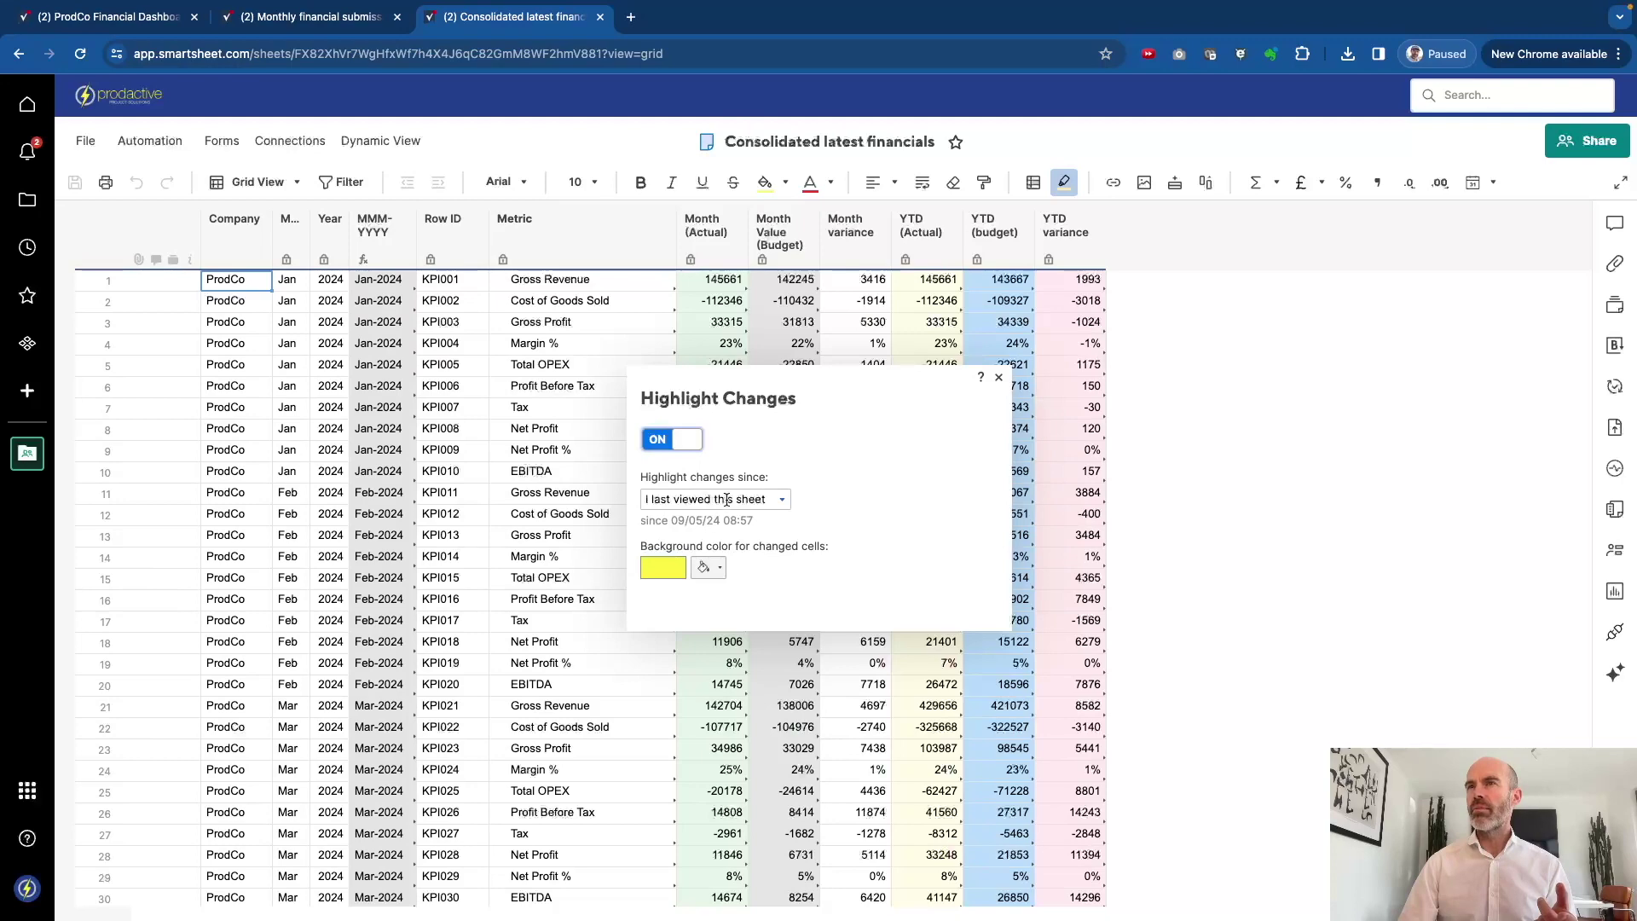
pyautogui.click(1193, 593)
pyautogui.scroll(-15, 1193, 594)
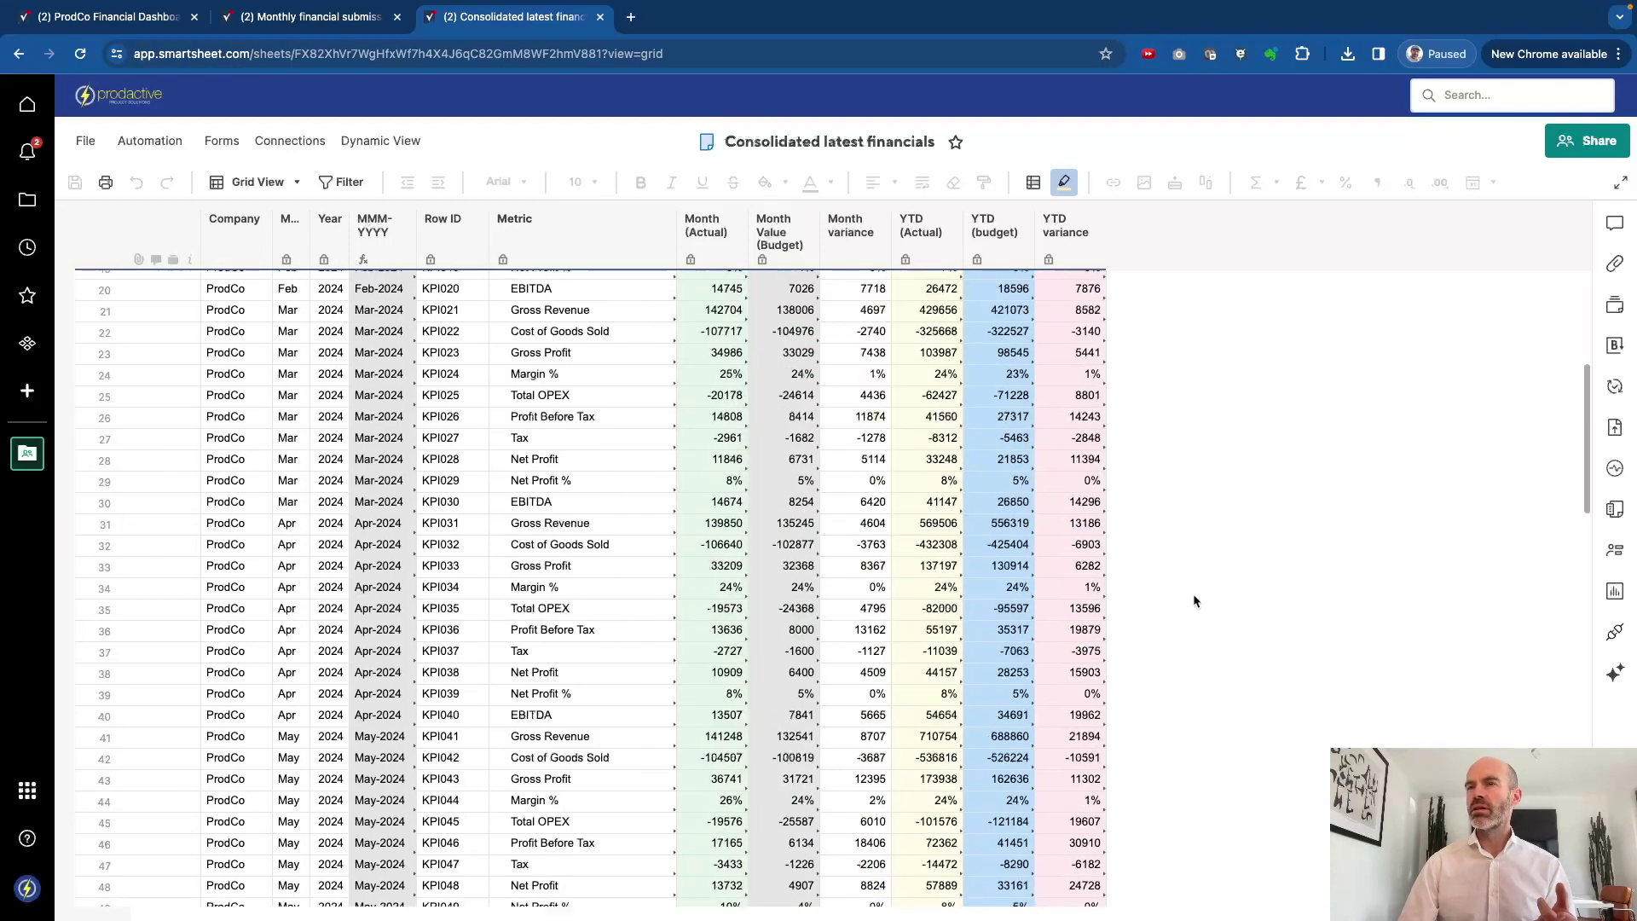
pyautogui.scroll(8, 1194, 601)
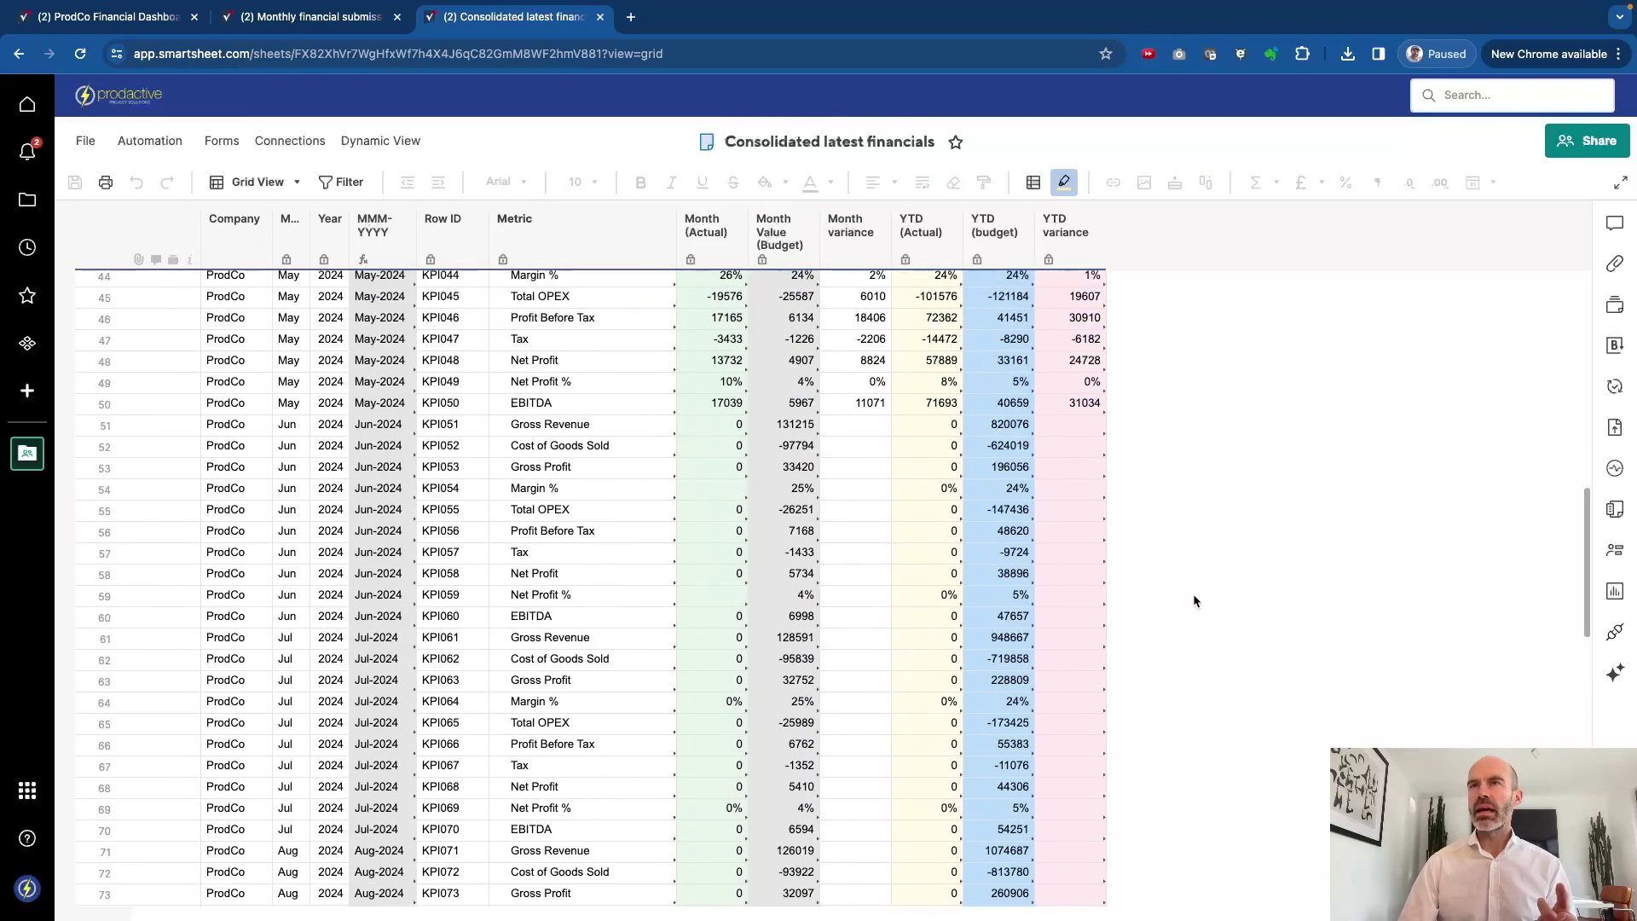
pyautogui.scroll(2, 977, 510)
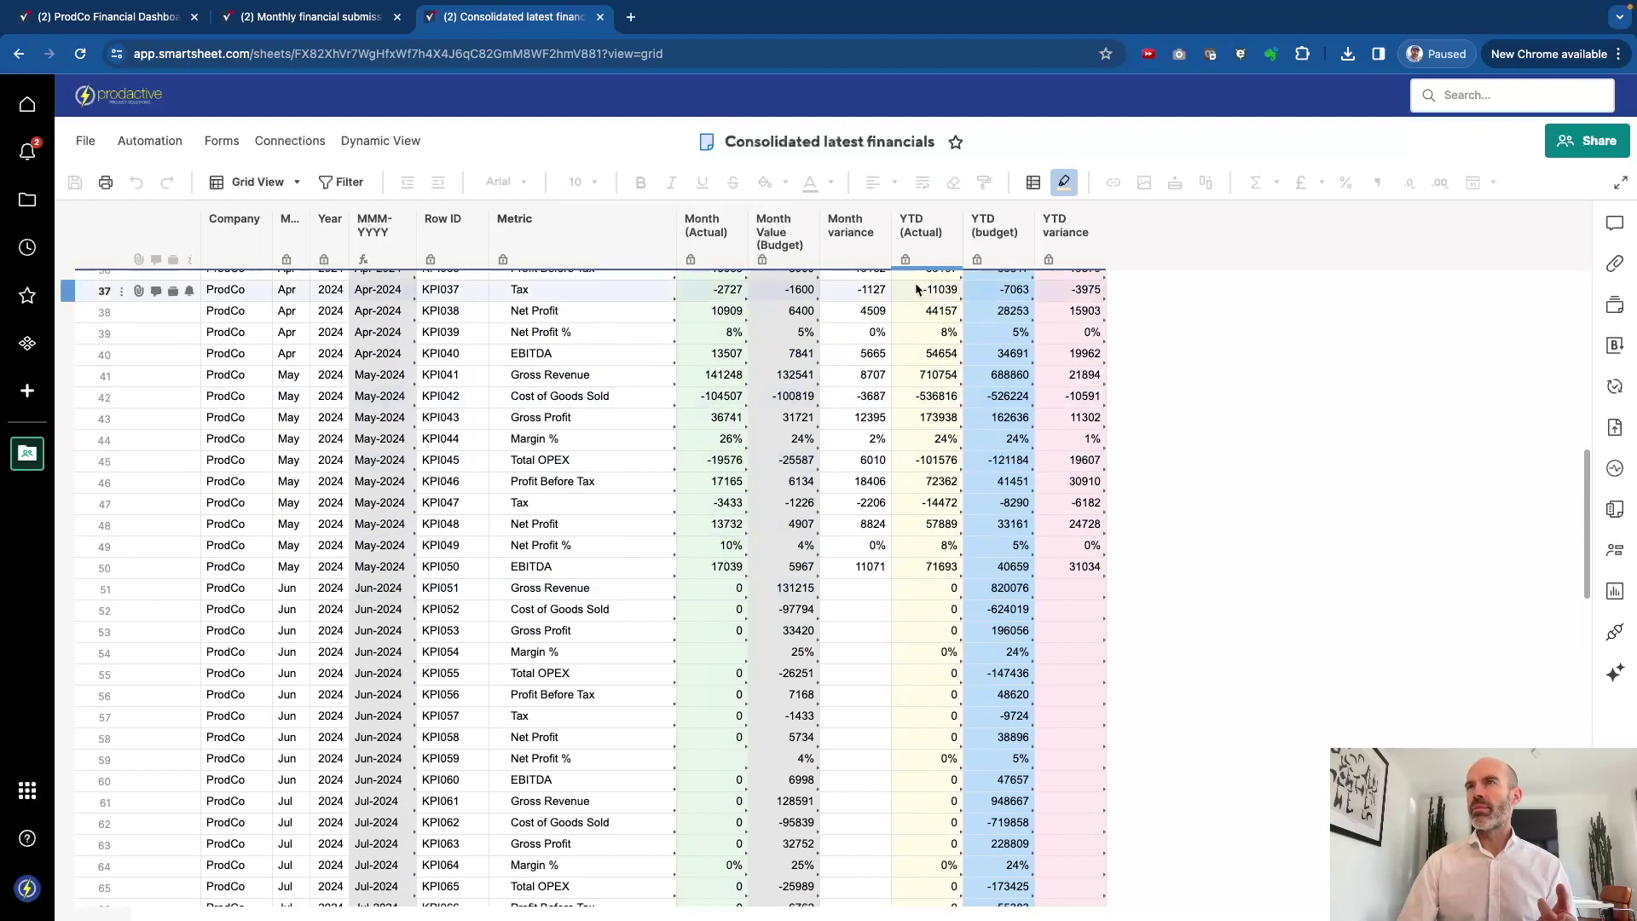
pyautogui.click(1064, 183)
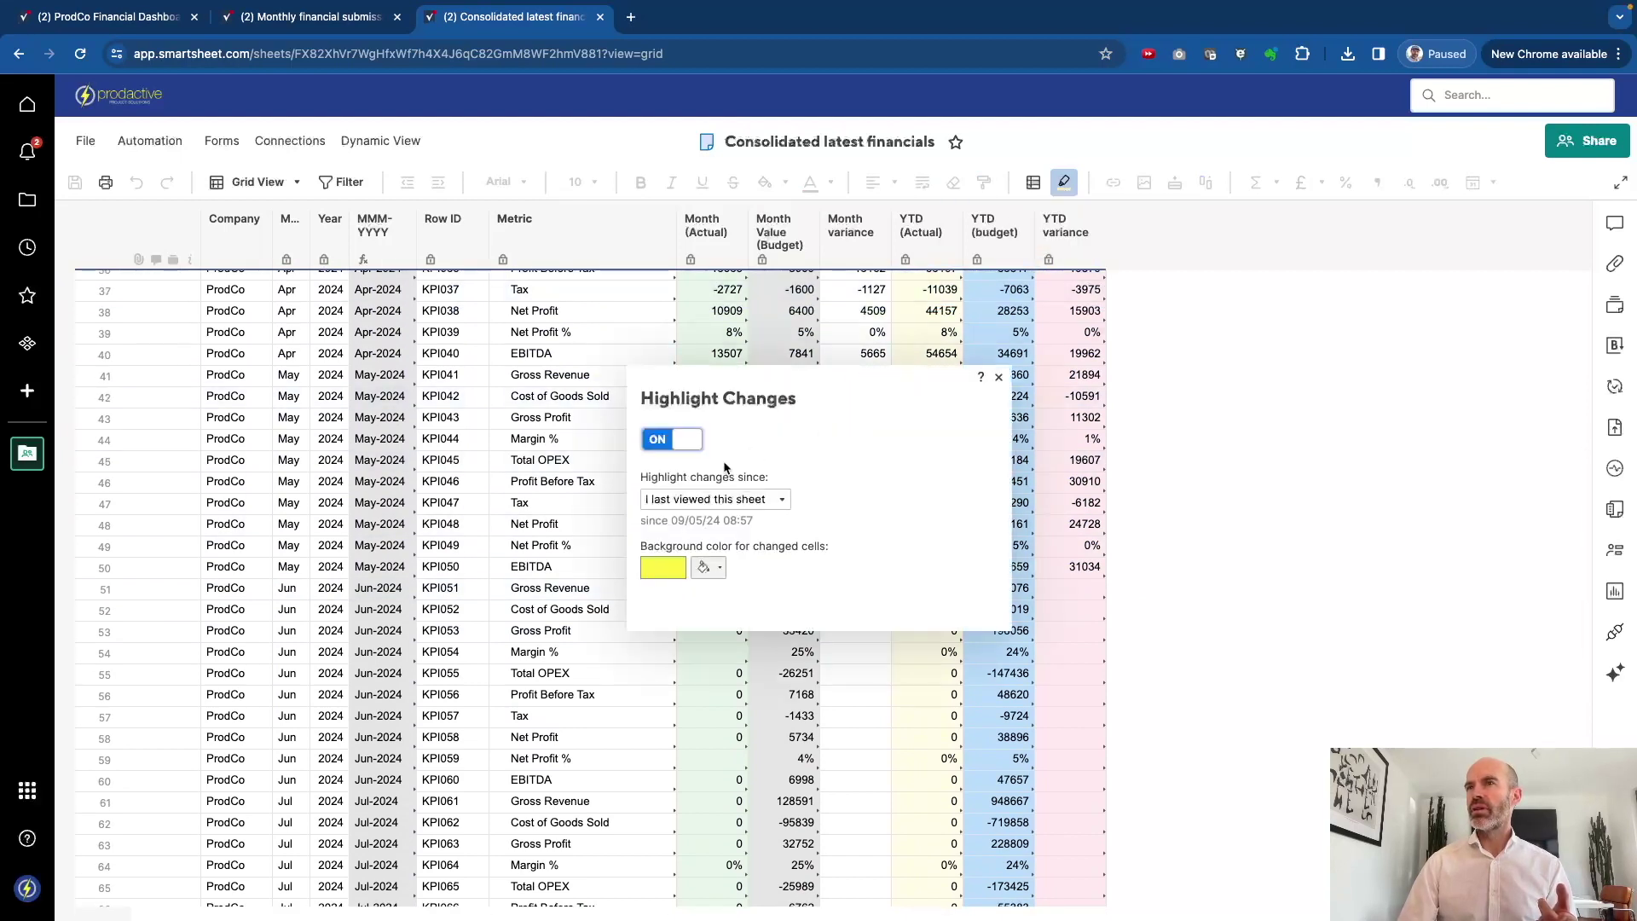
pyautogui.click(705, 499)
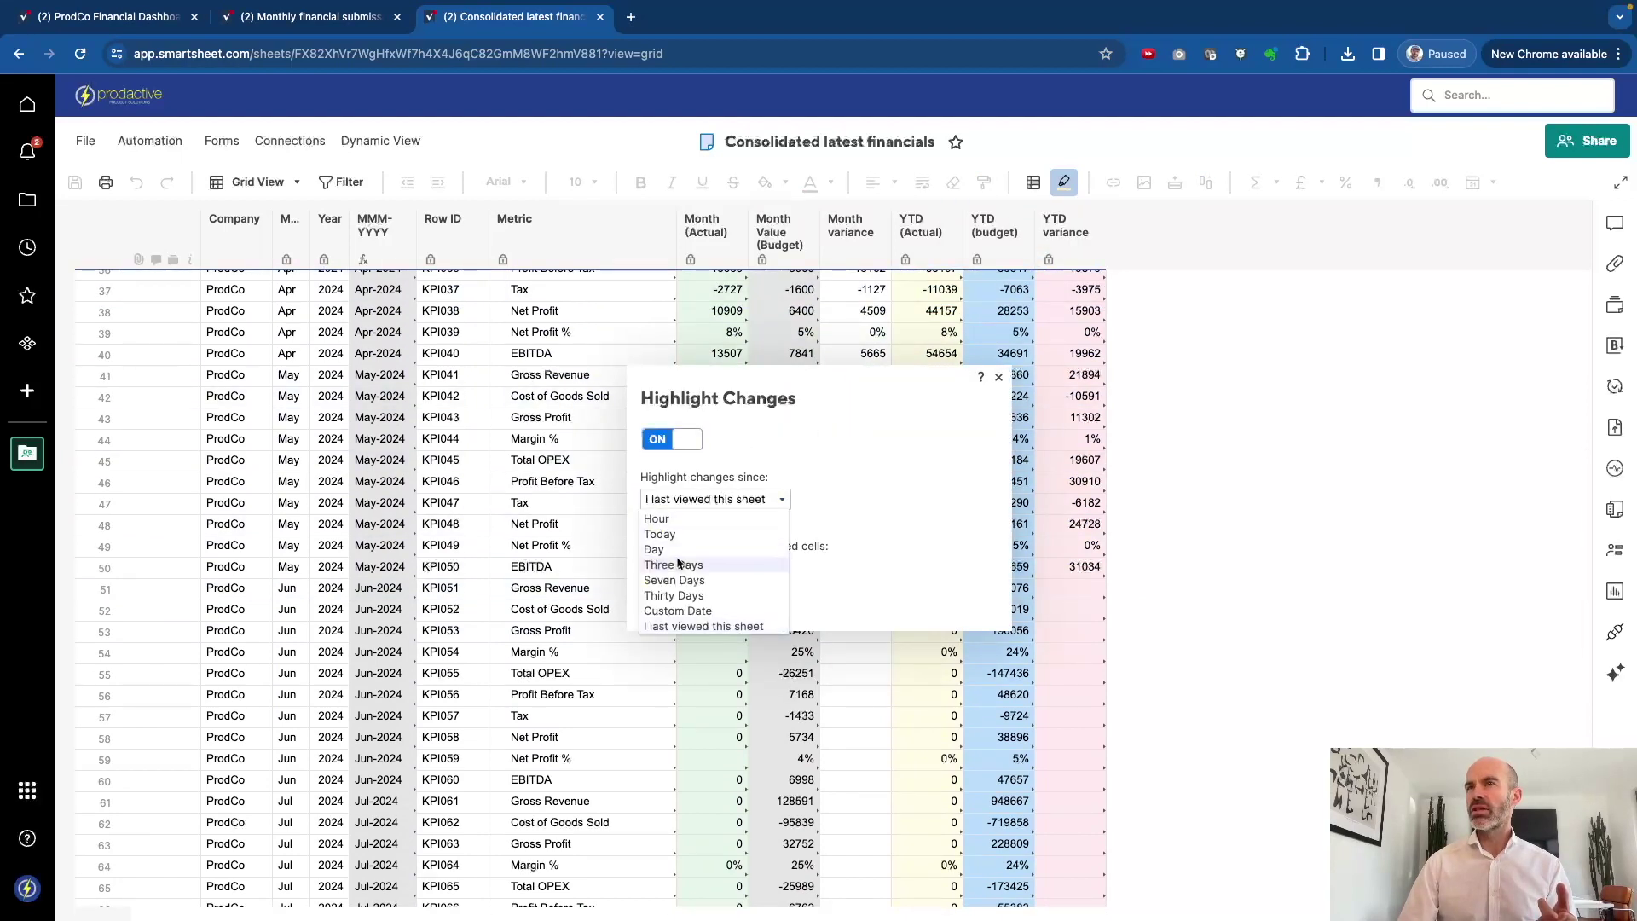
pyautogui.click(679, 519)
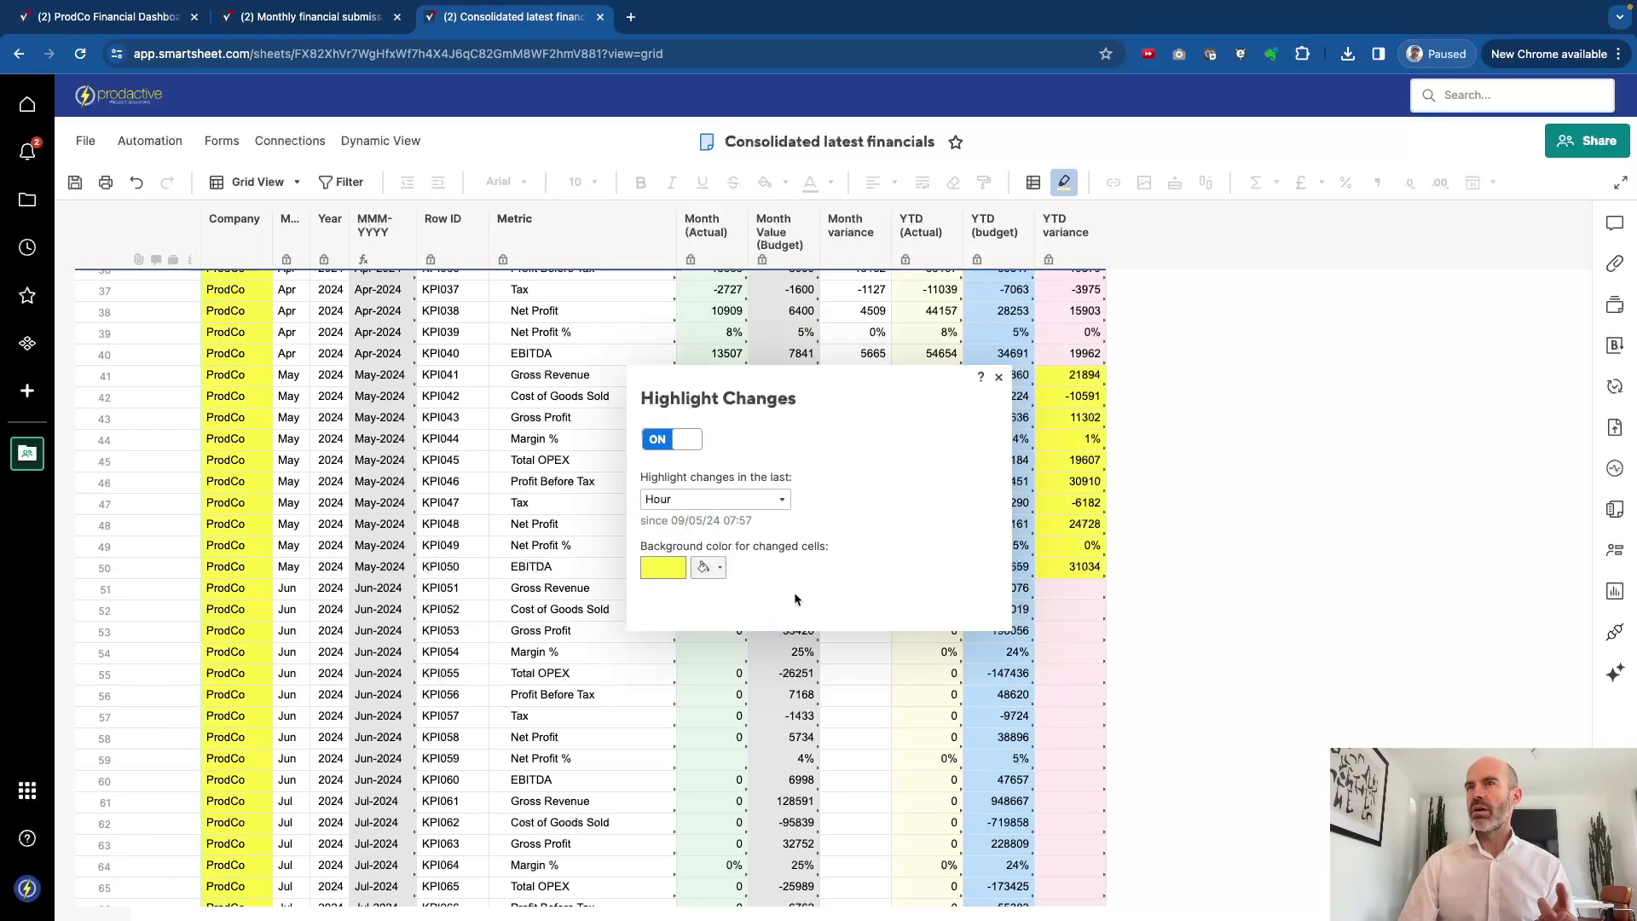
pyautogui.click(1075, 747)
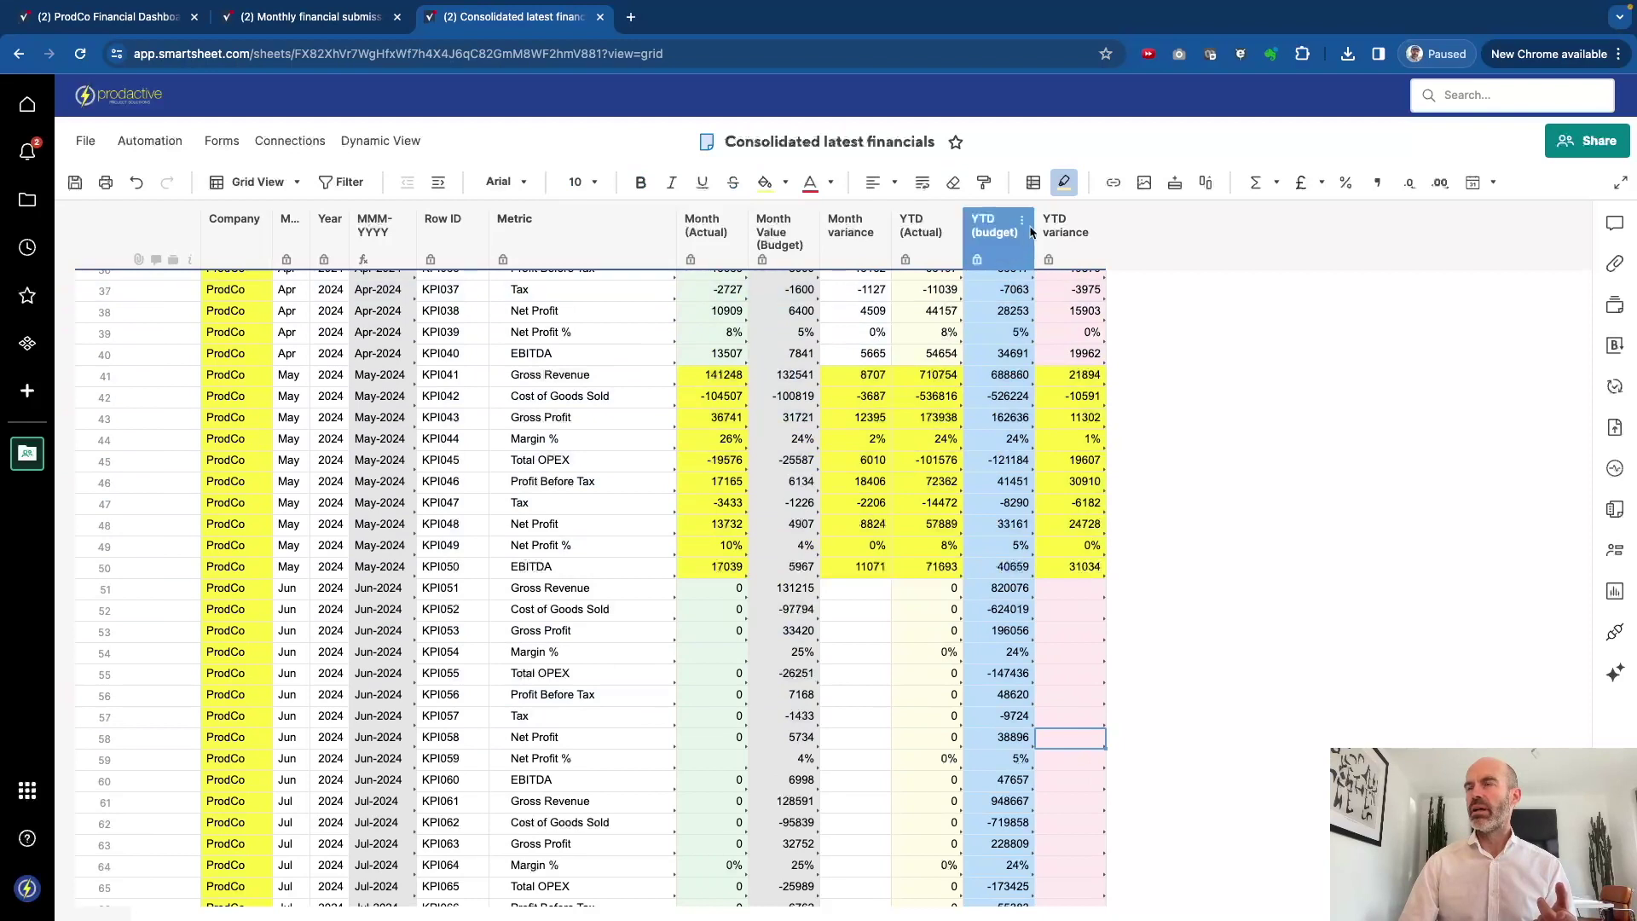
# - Turn off change highlighting in the Consolidated latest financials sheet
pyautogui.click(1065, 182)
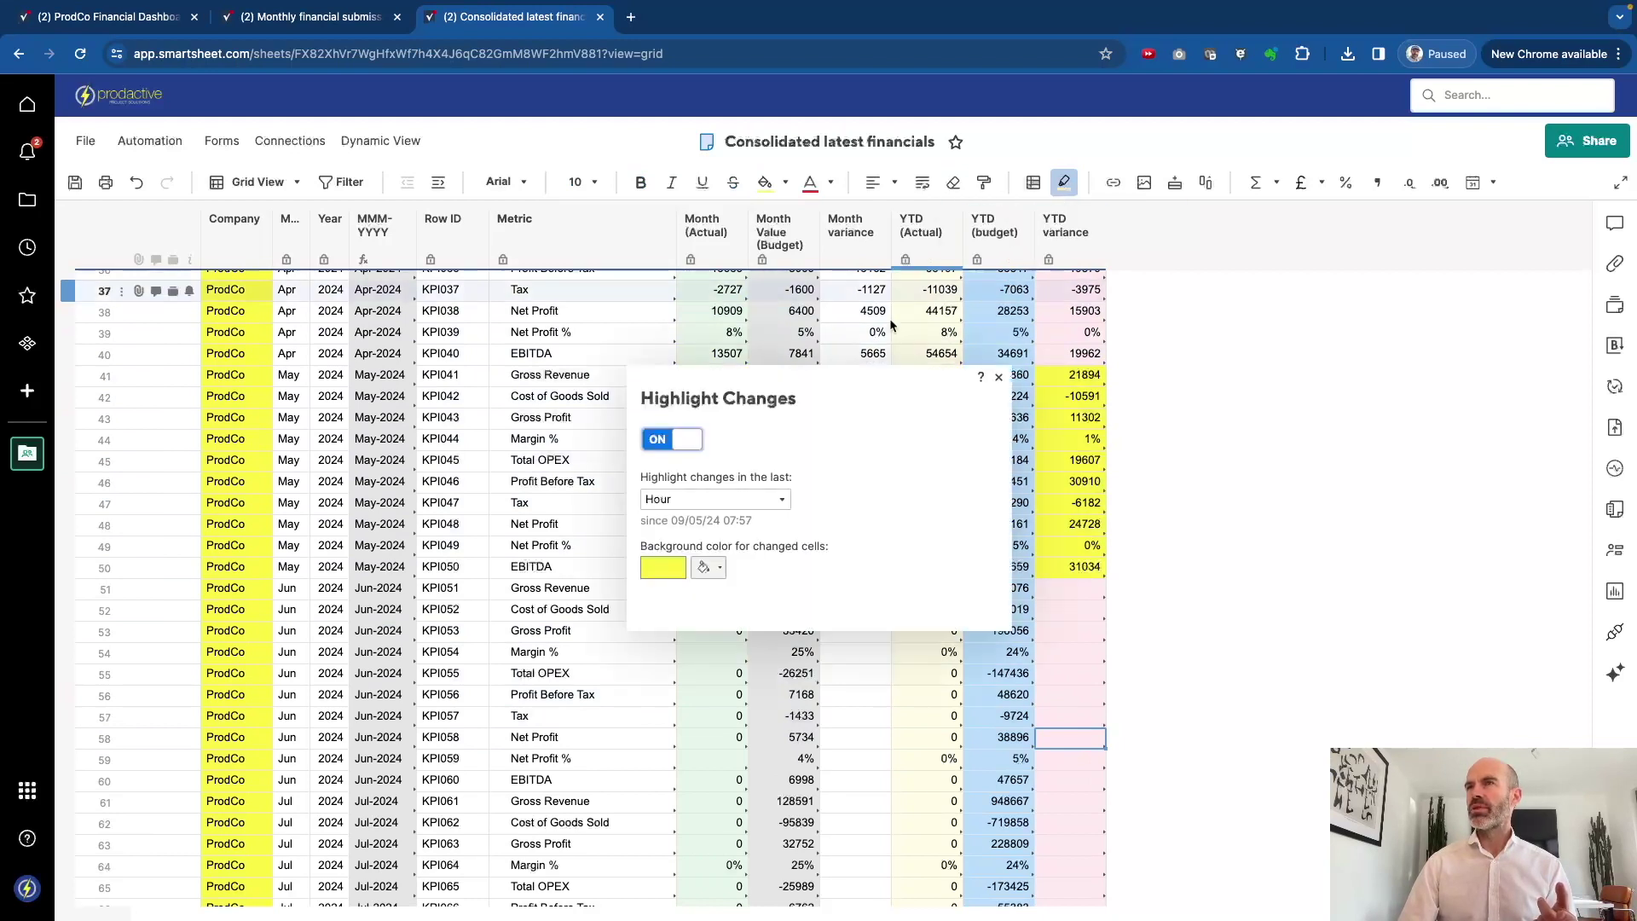
pyautogui.click(656, 440)
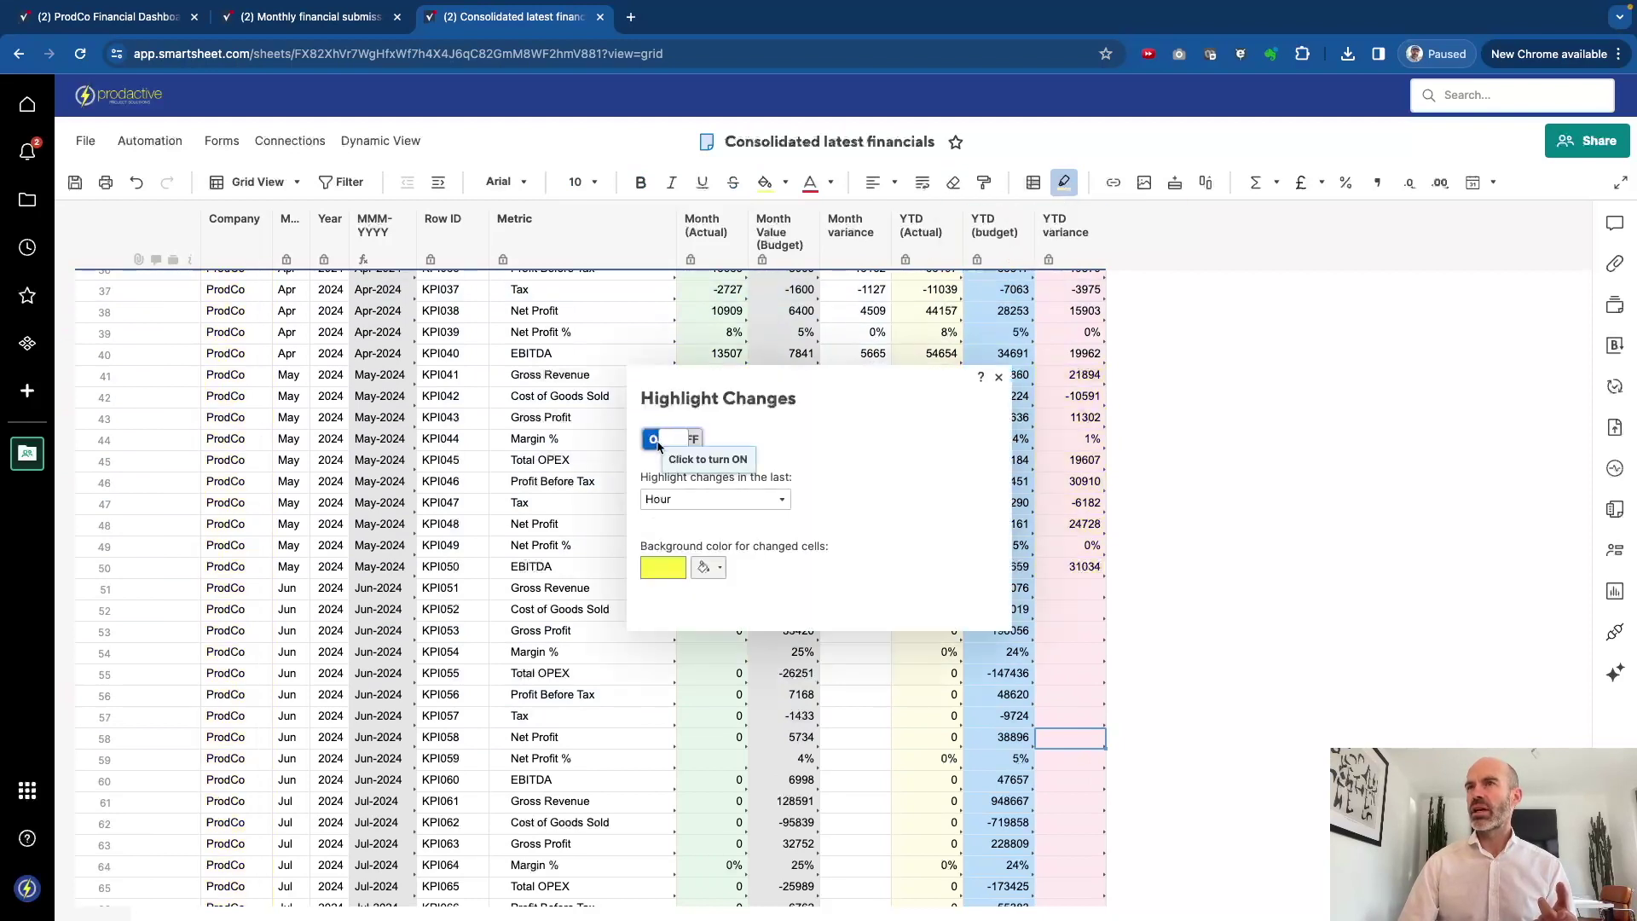
pyautogui.click(1162, 577)
# - Return to the ProdCo Financial Dashboard and review its metric charts, May-2024 latest-month figures and submissions status summary
pyautogui.click(111, 17)
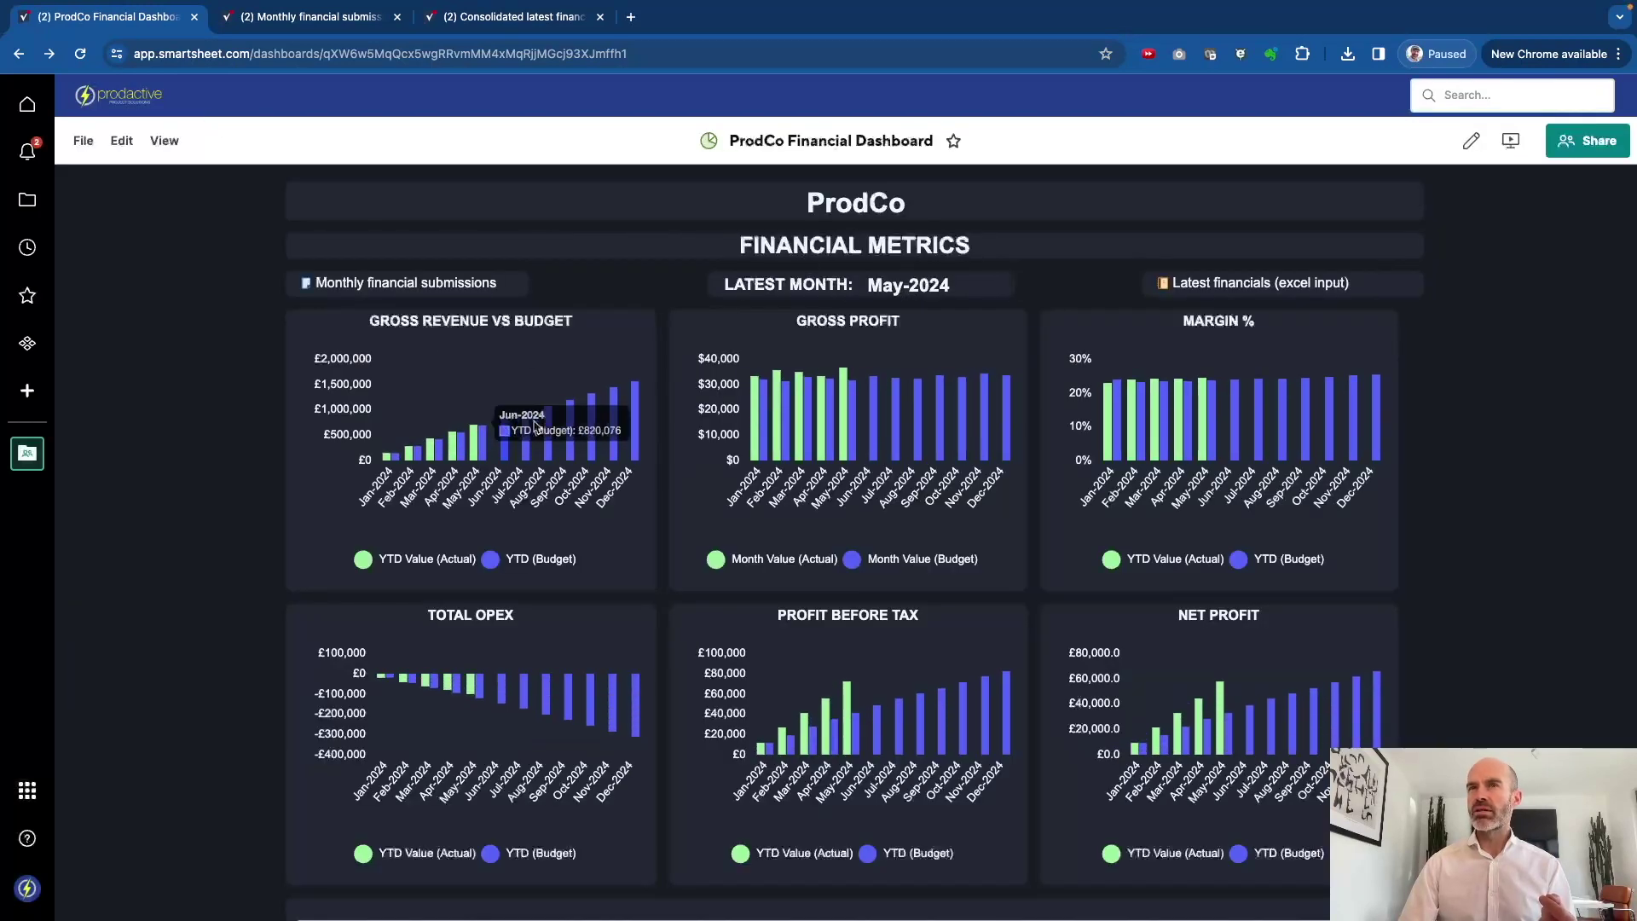
pyautogui.scroll(-4, 365, 692)
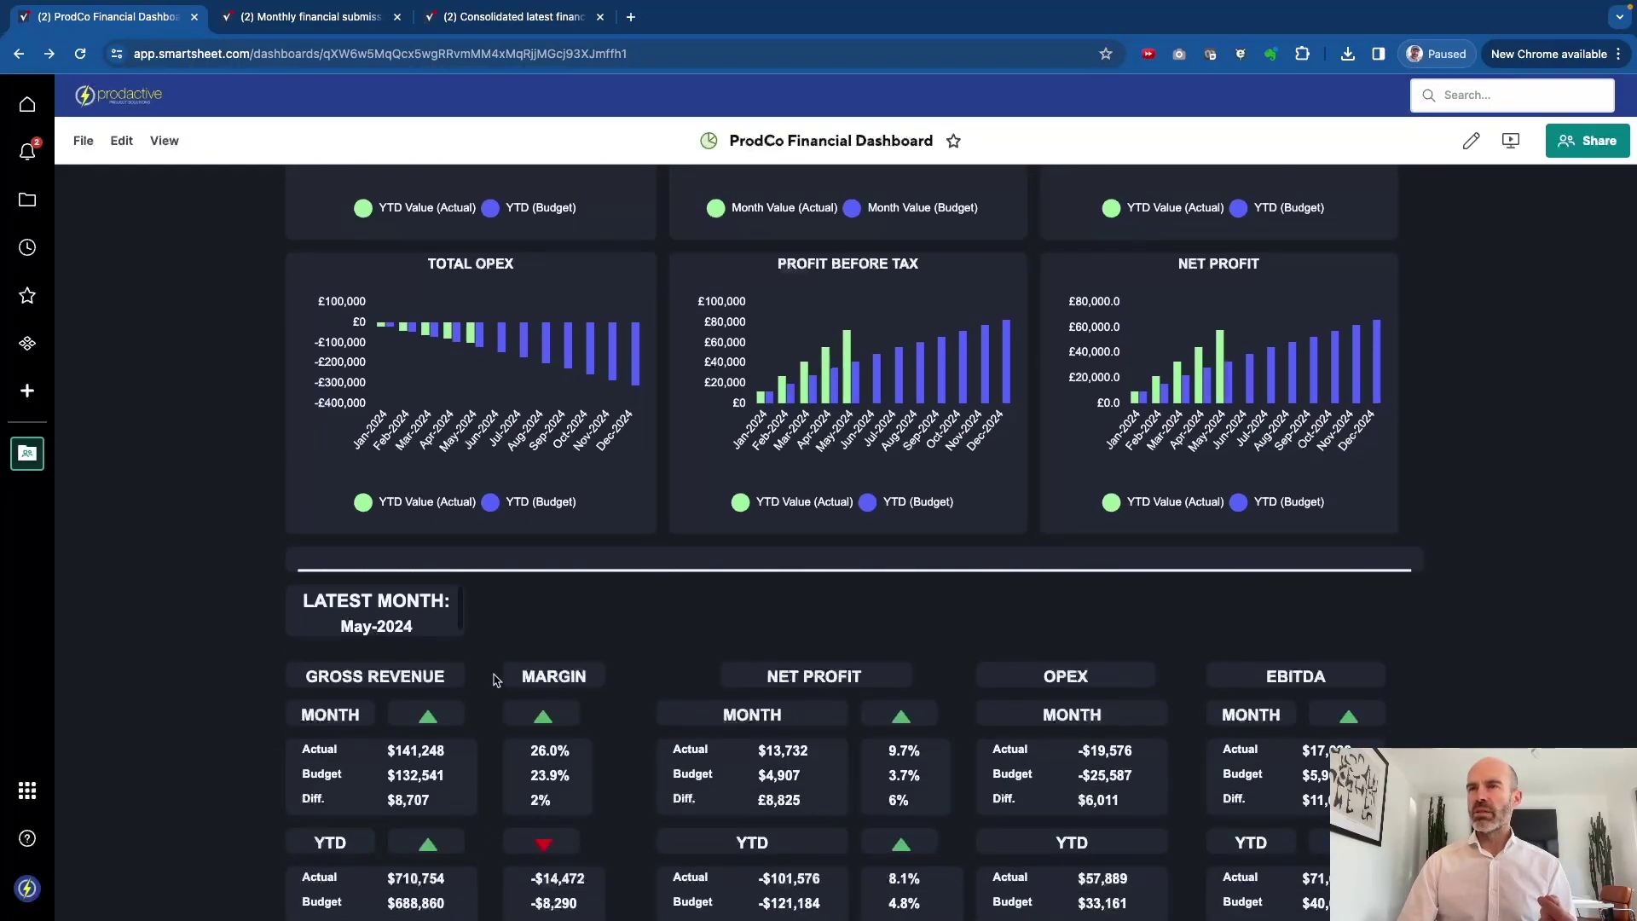
pyautogui.scroll(-1, 495, 679)
pyautogui.scroll(-1, 545, 684)
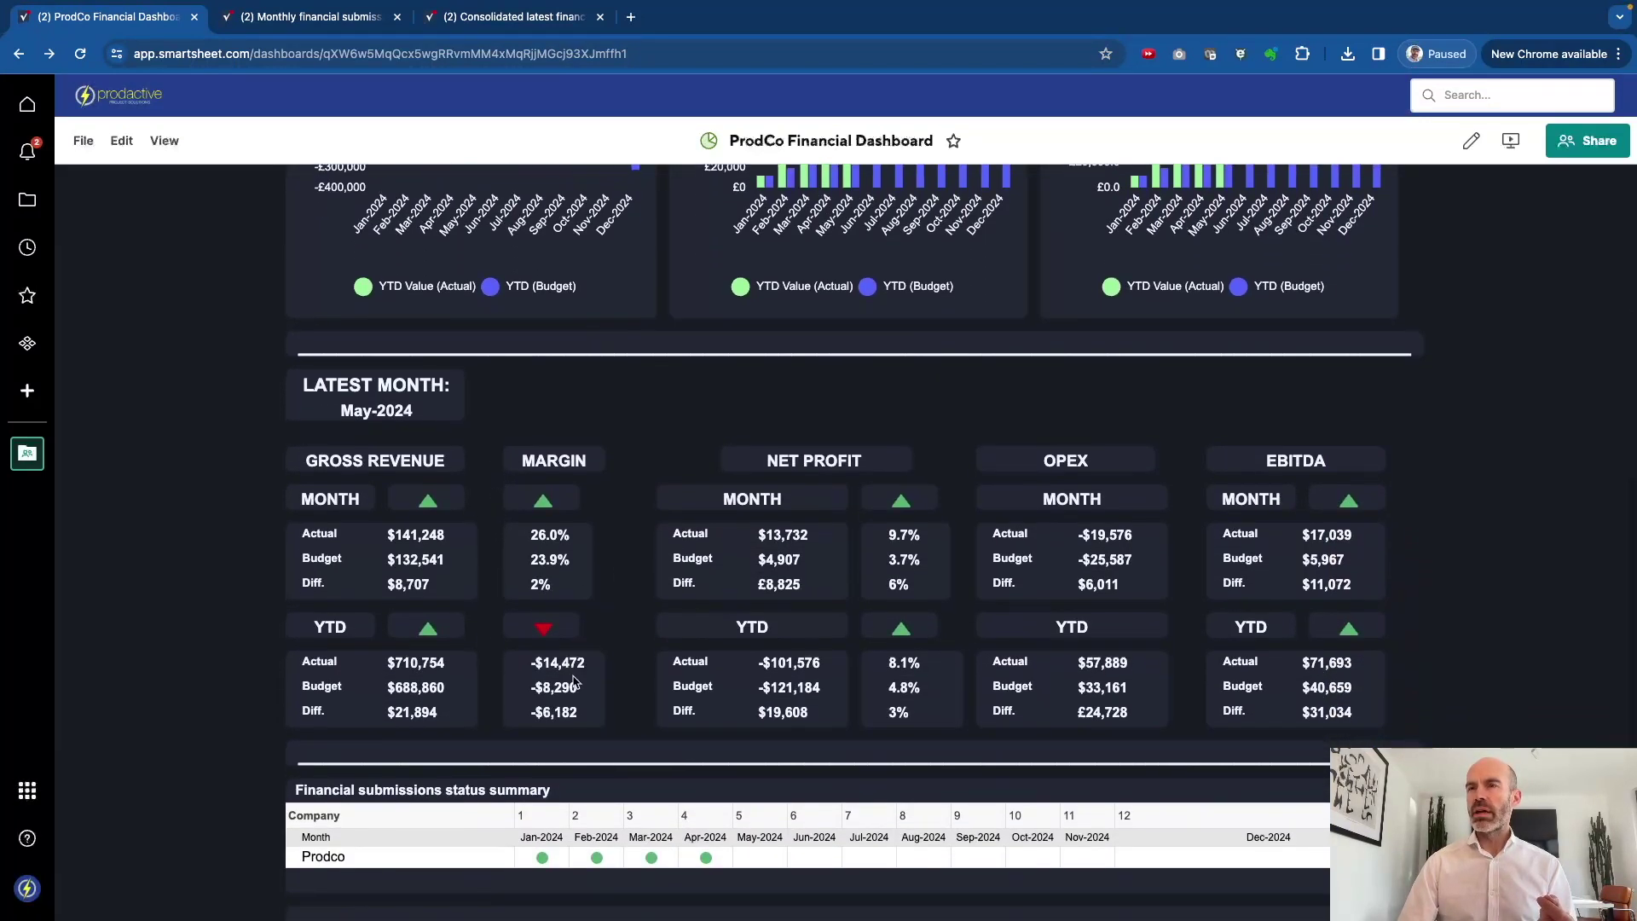
pyautogui.scroll(7, 649, 740)
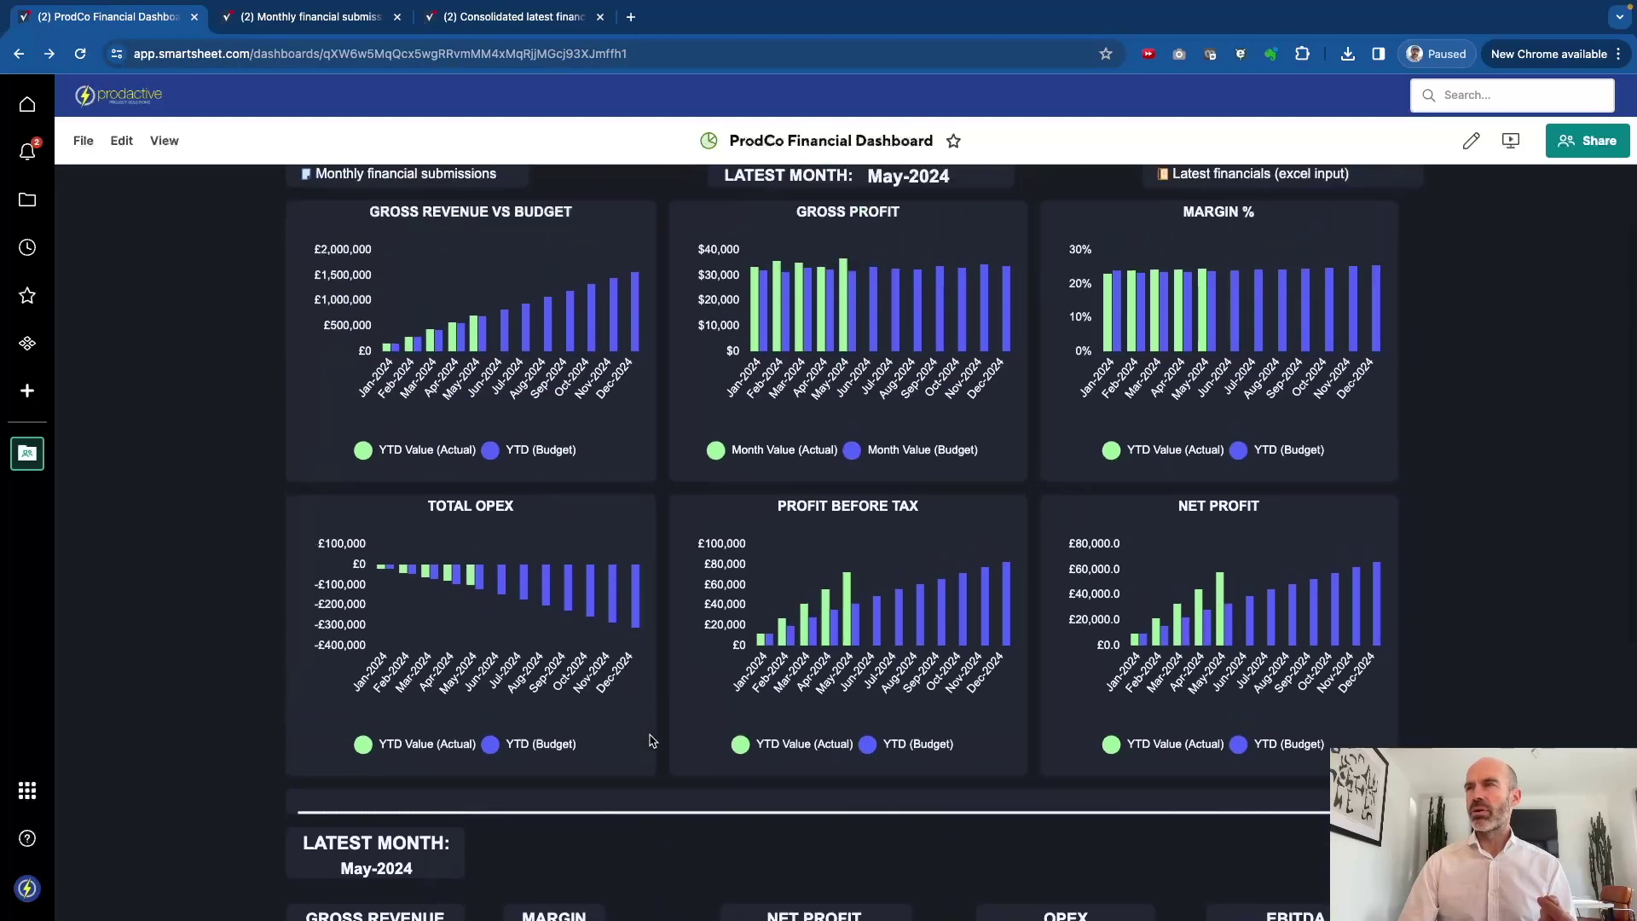